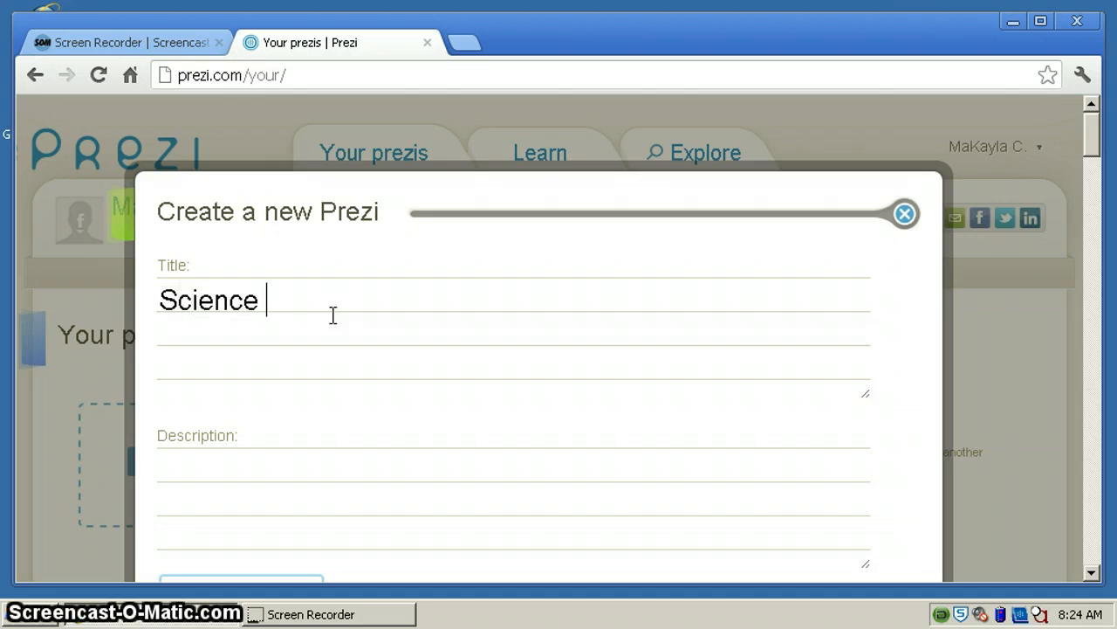
Create a new prezi titled "Science Project" with the description "This is my first project in science"
text(roject)
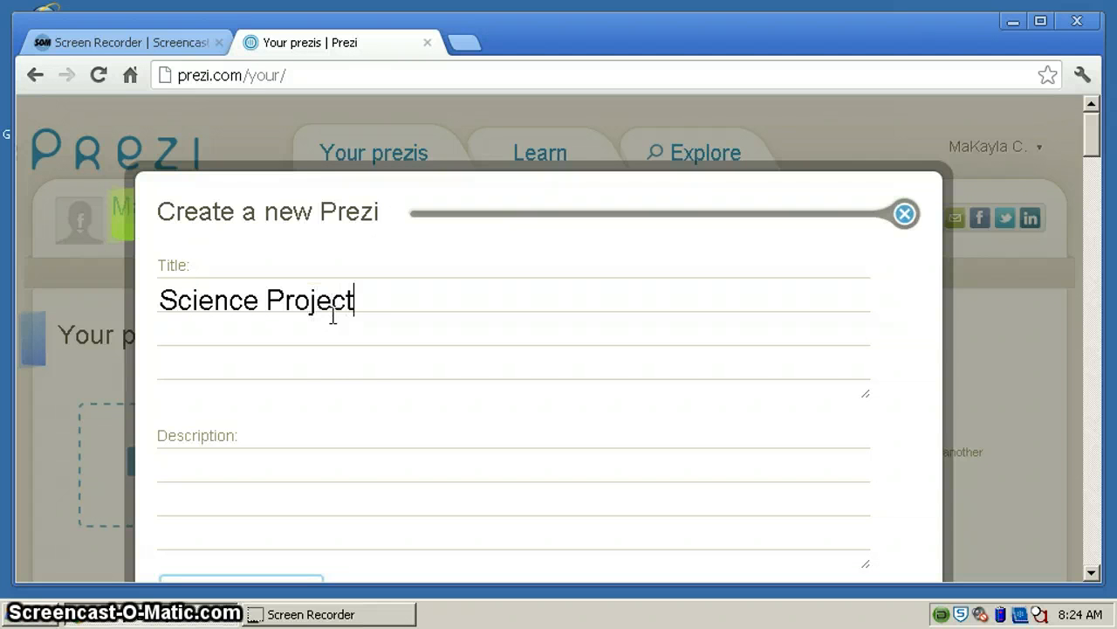
click(337, 458)
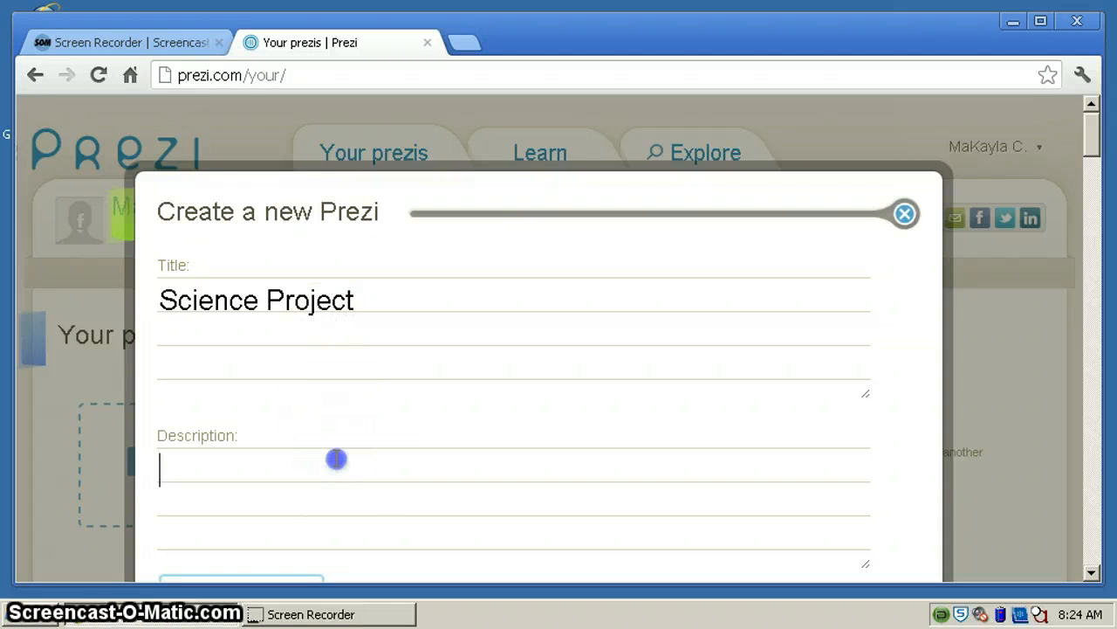
text(This i)
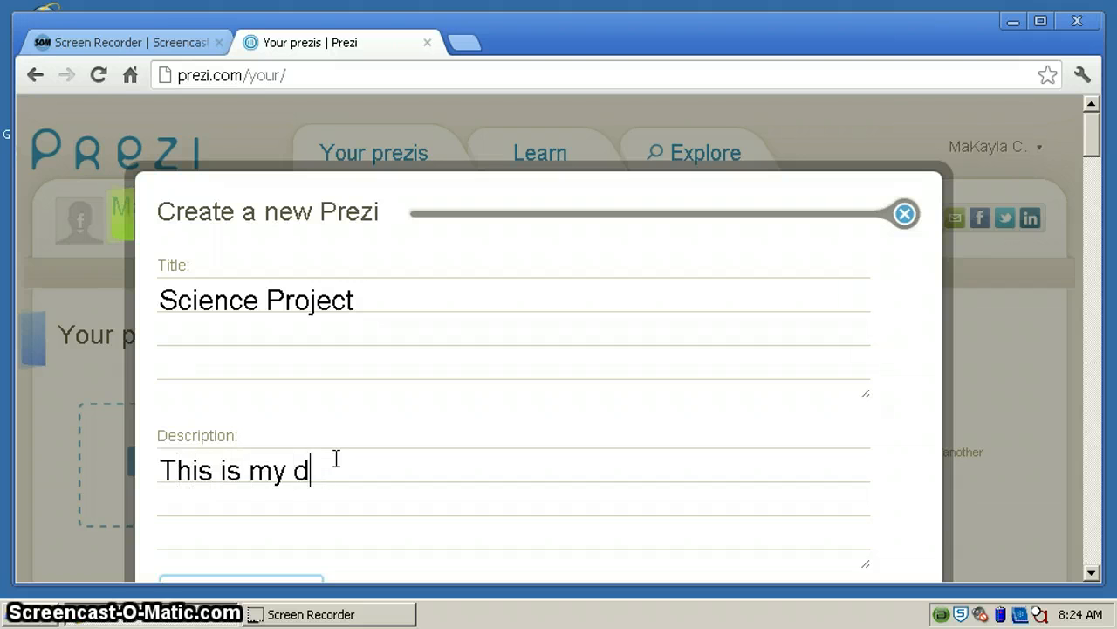
text(s my first project in)
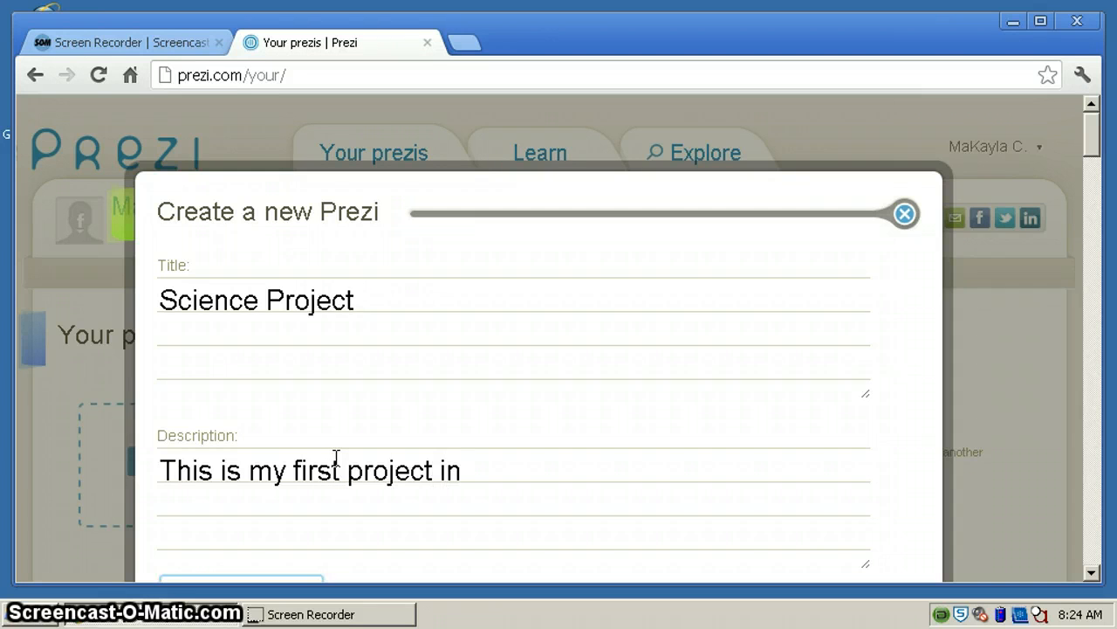
text( science)
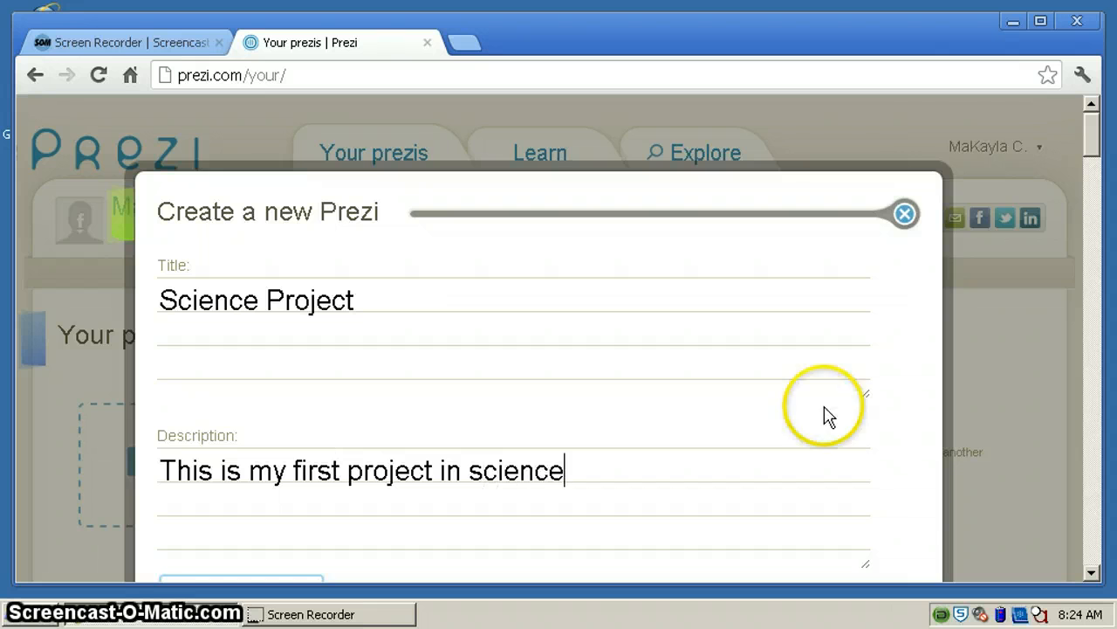
drag(1090, 125, 1091, 144)
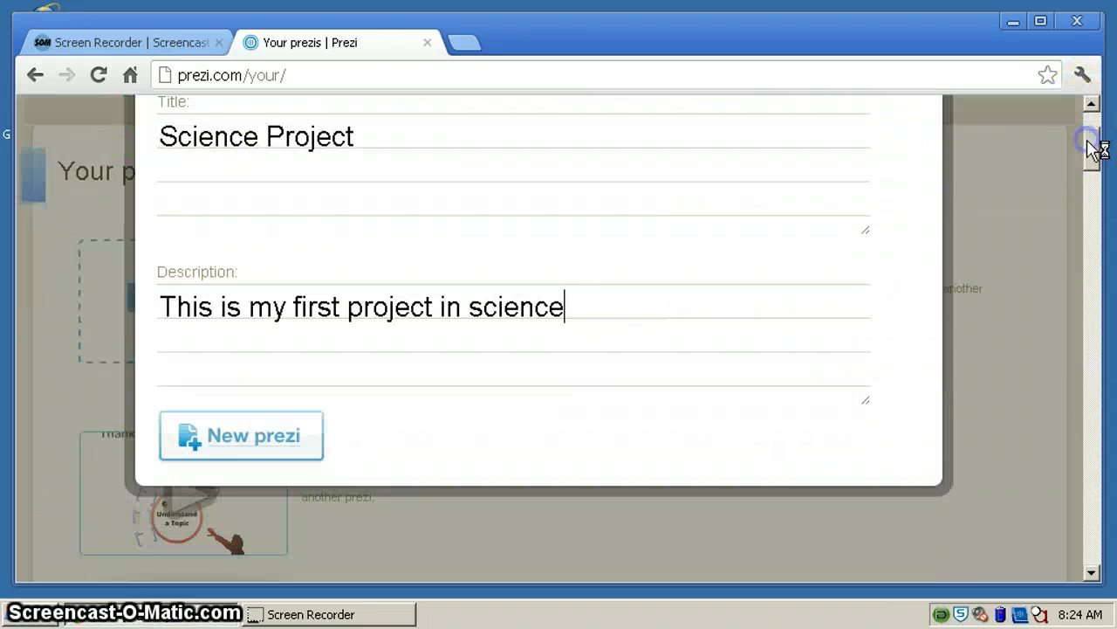
click(281, 449)
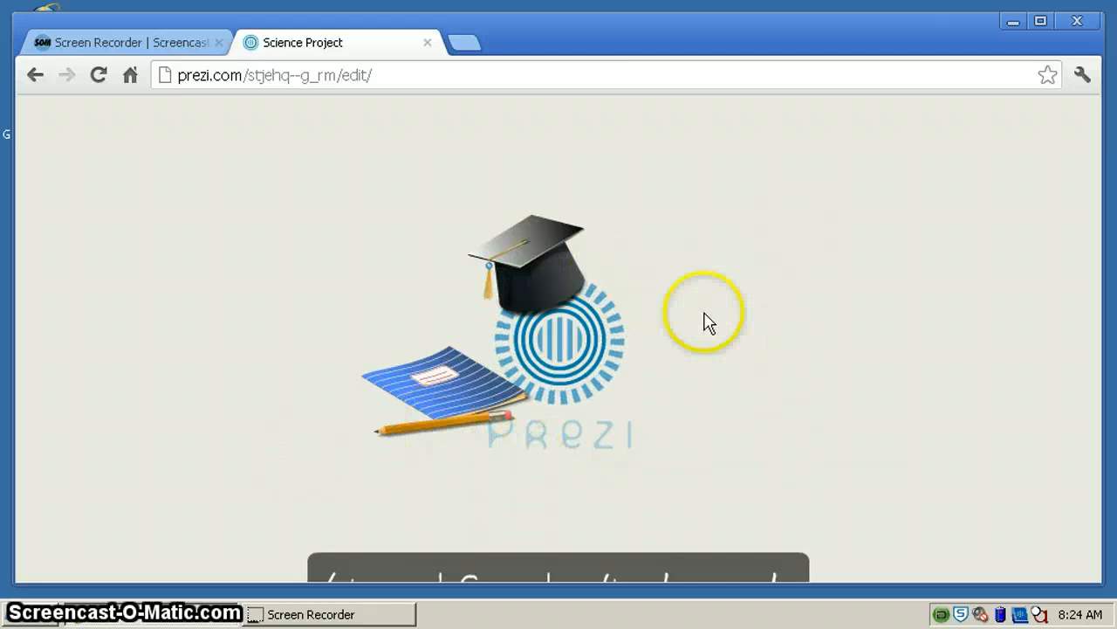
Show the editor in full screen and start editing with the Earth 3D template
key(F11)
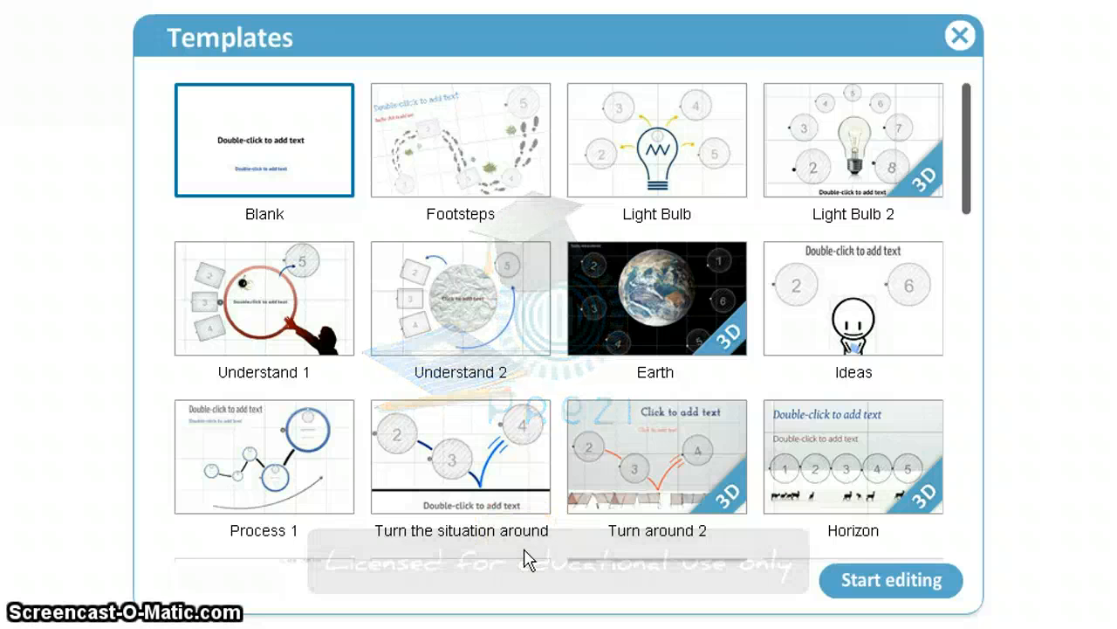
click(511, 205)
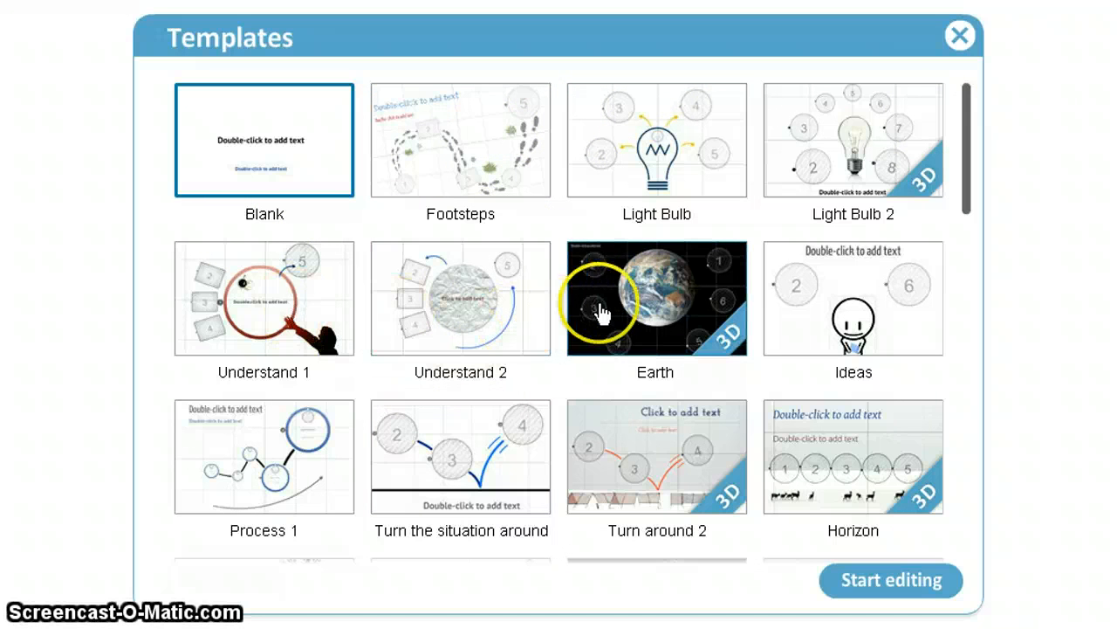
click(680, 336)
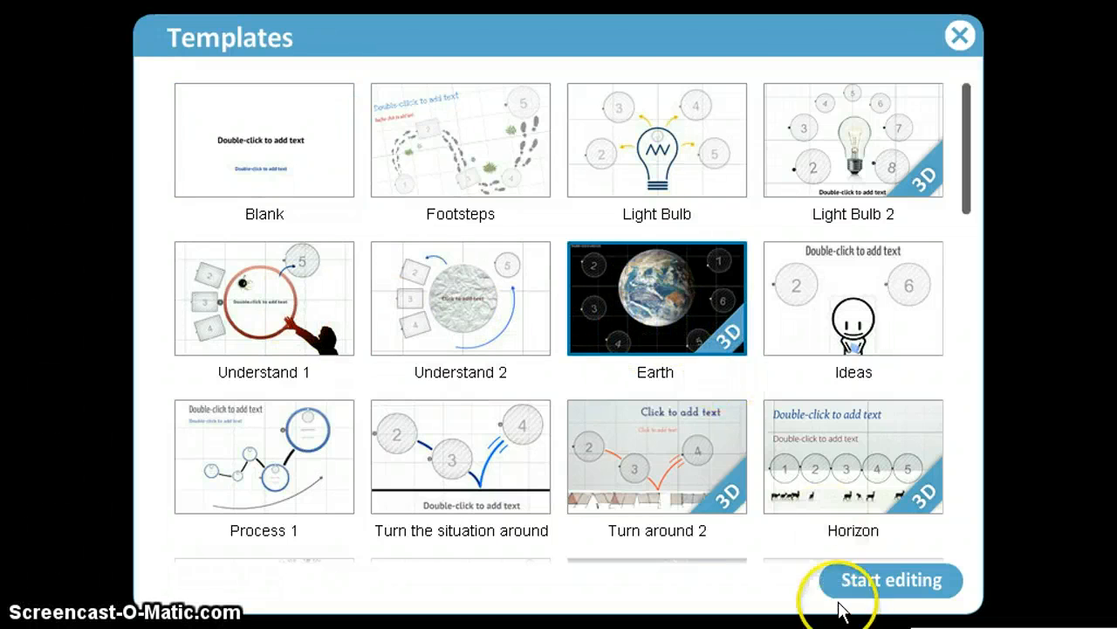
click(871, 567)
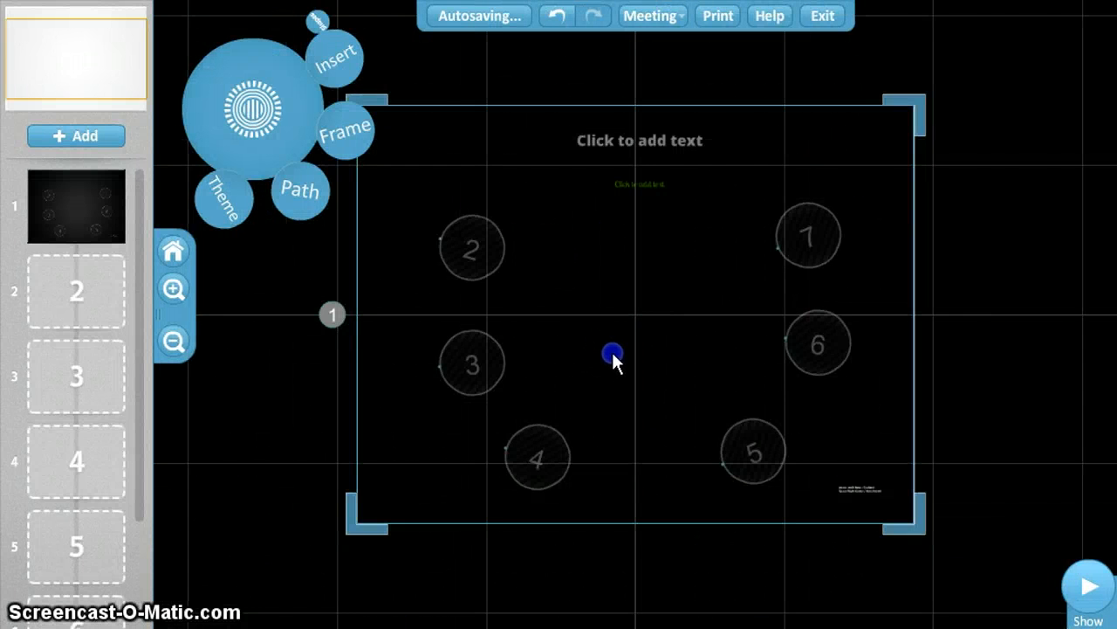
drag(652, 319, 314, 277)
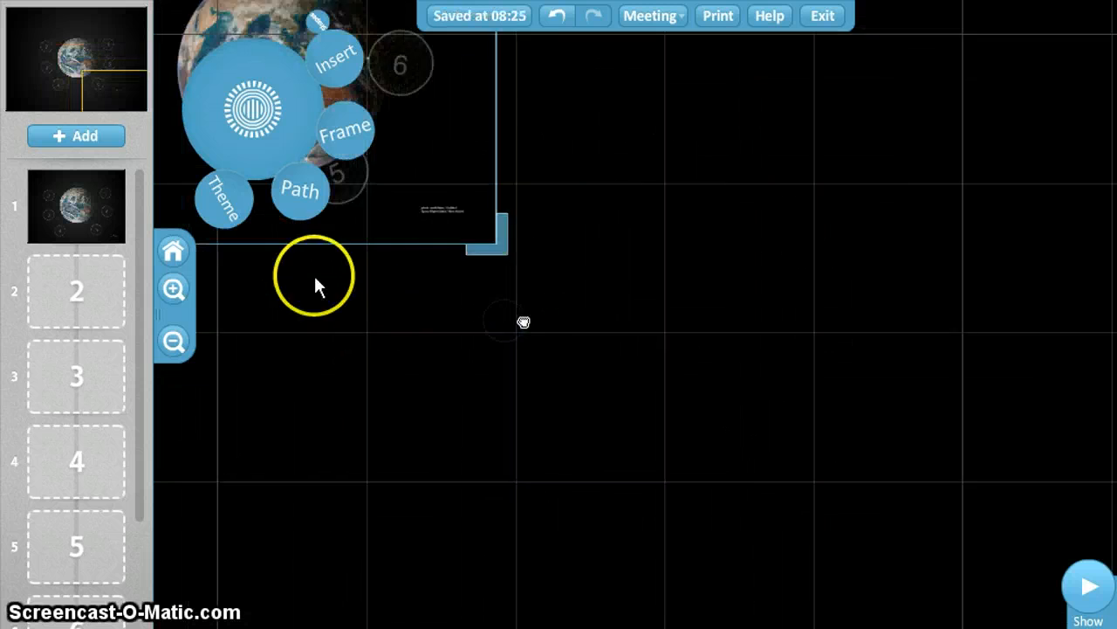
drag(534, 368, 514, 330)
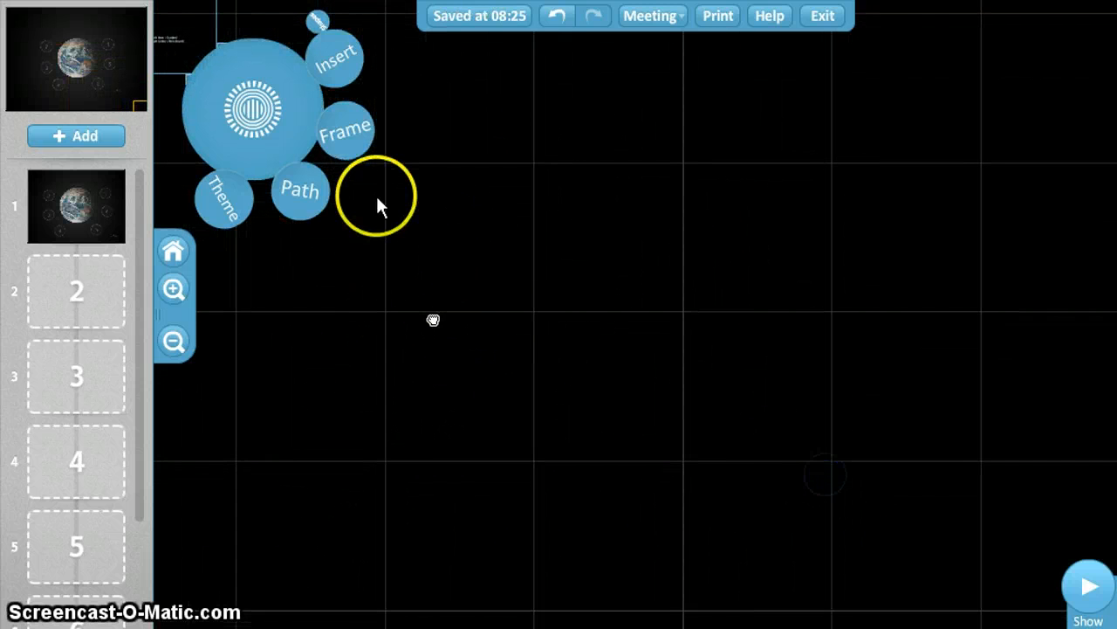
drag(373, 194, 743, 361)
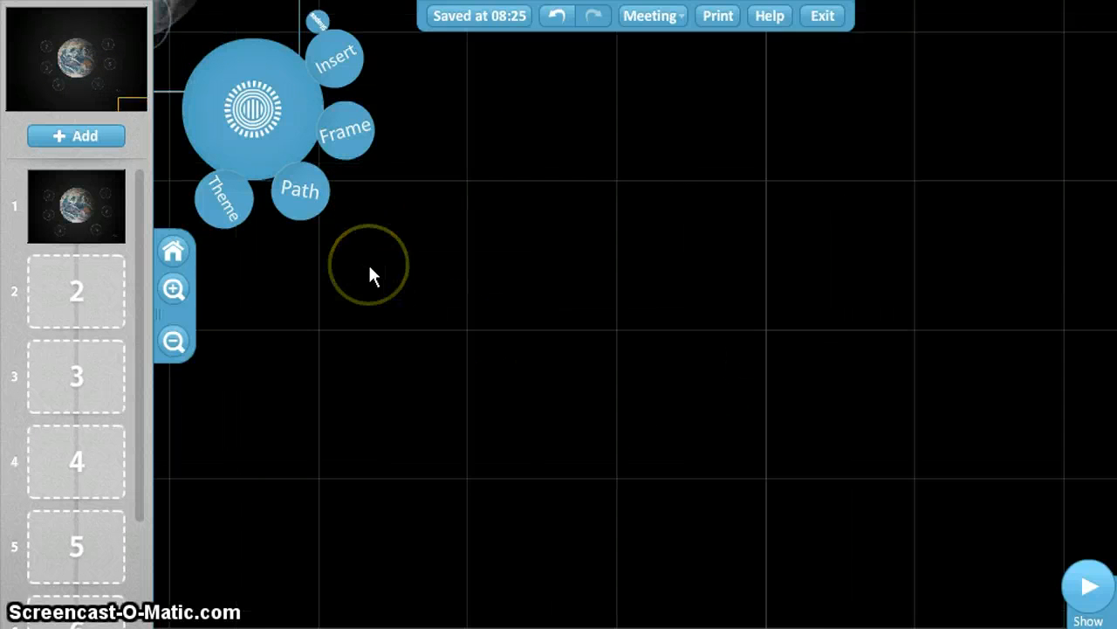
drag(394, 187, 990, 522)
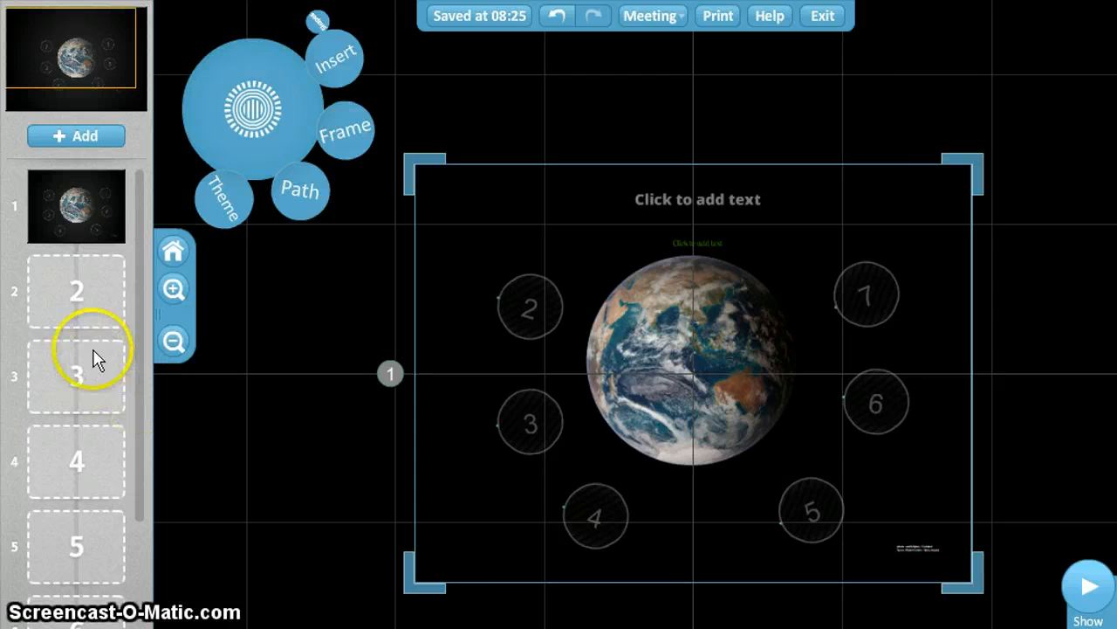
Fill in the title placeholder above the Earth in the overview frame with "My Science Project"
click(92, 200)
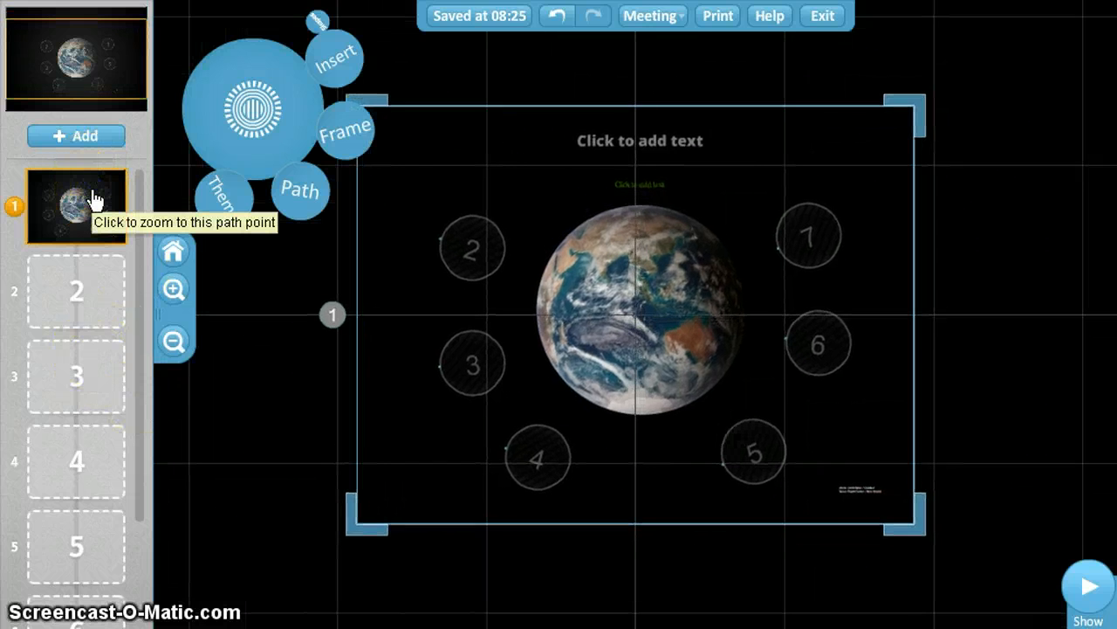
click(647, 134)
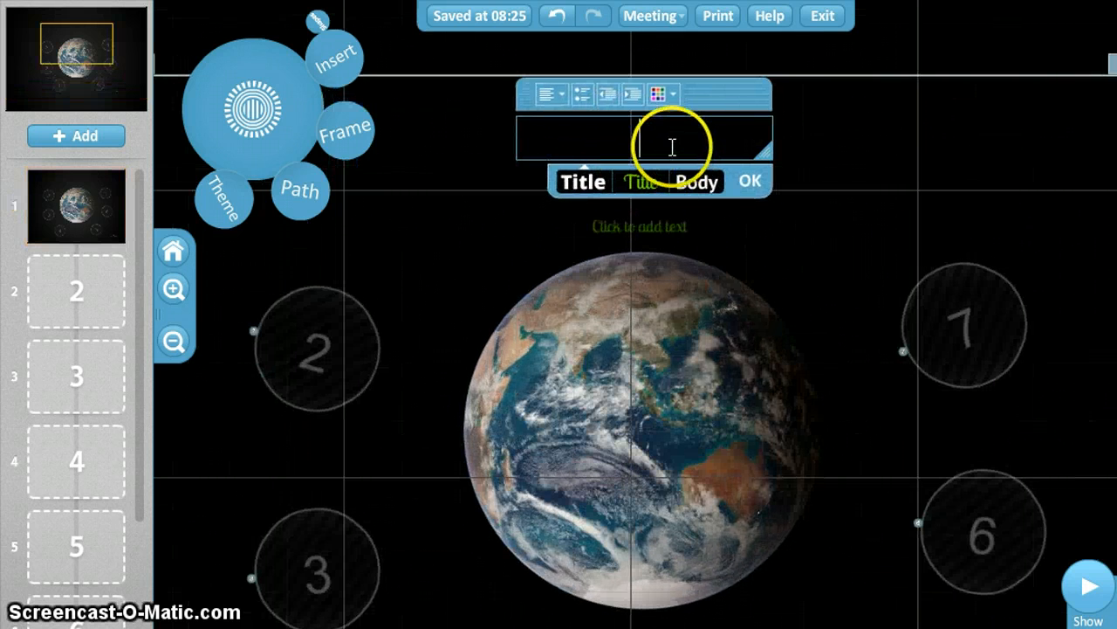
click(672, 146)
text(My)
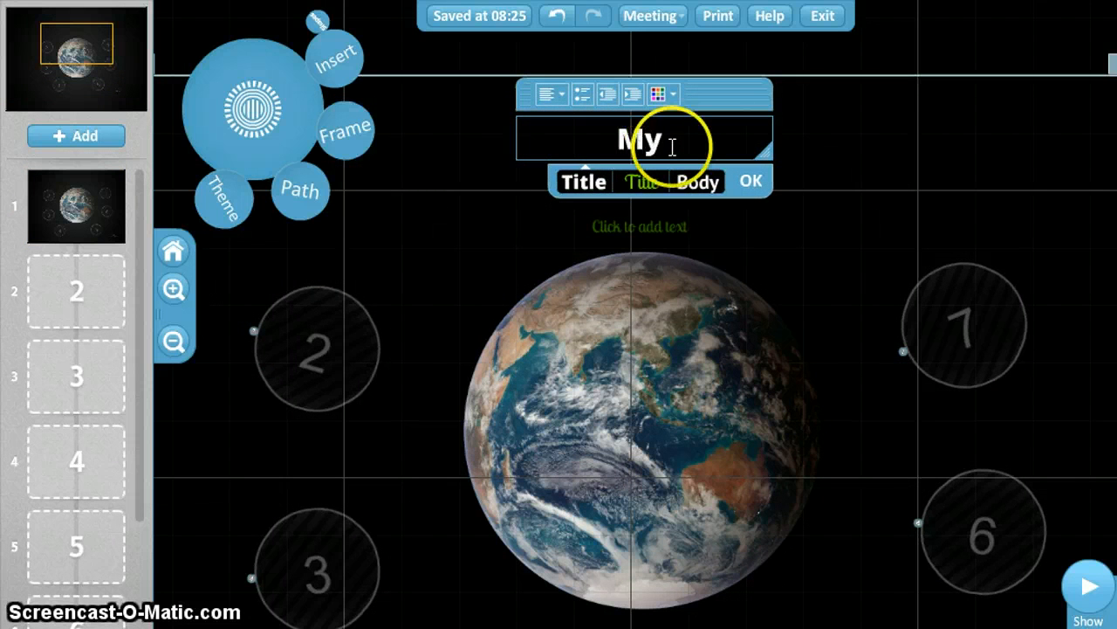
text( Sc)
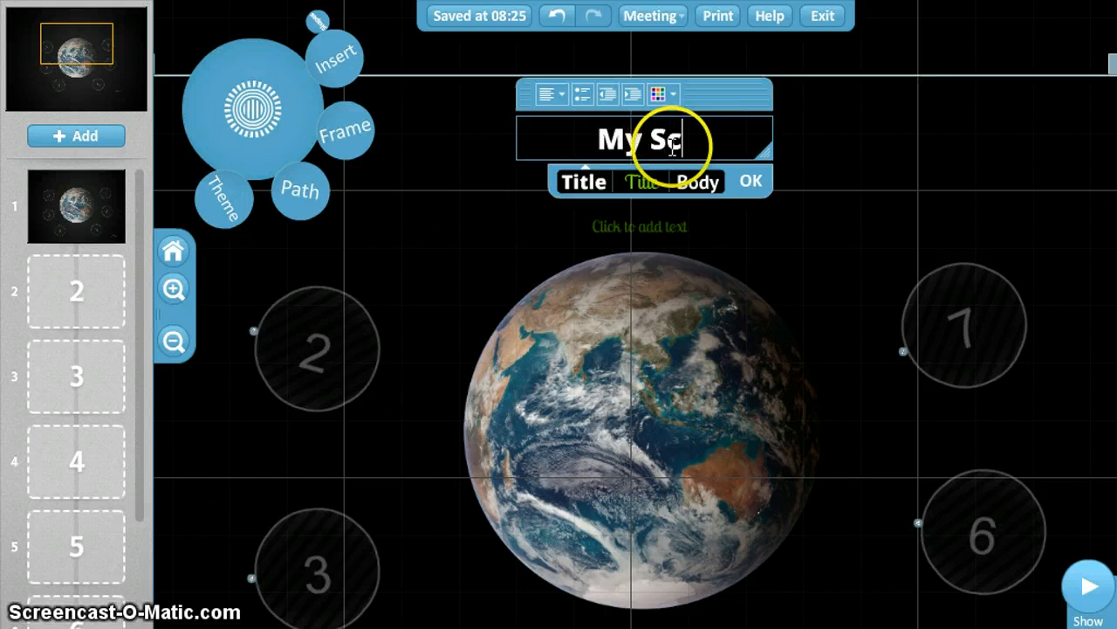
text(ience Project)
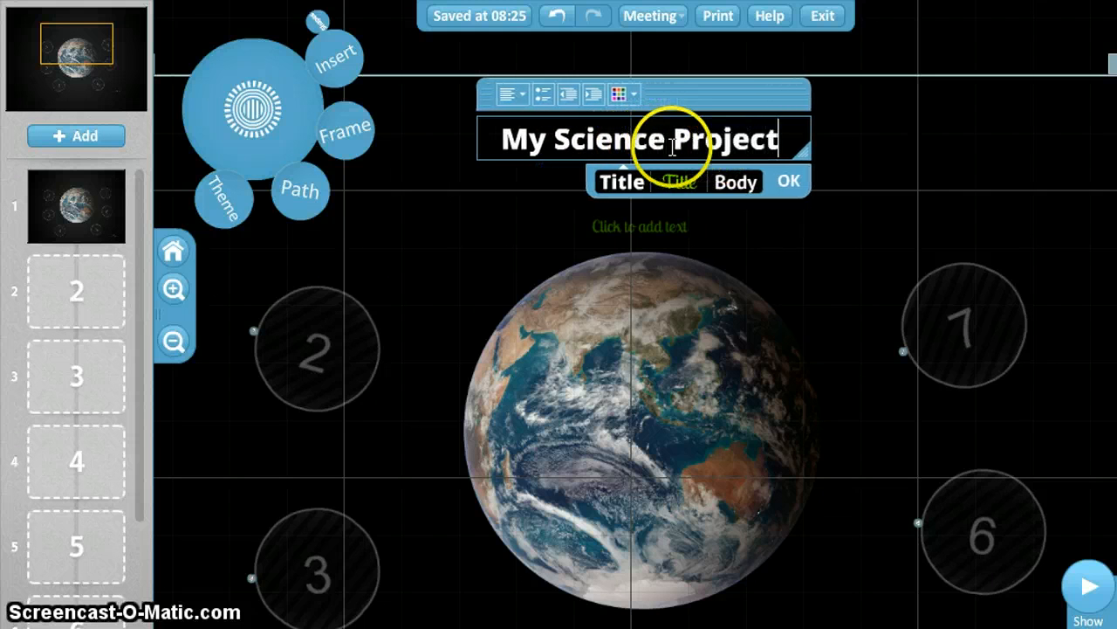
Fill in the subtitle placeholder below the title with "By:" followed by the author's name
click(672, 220)
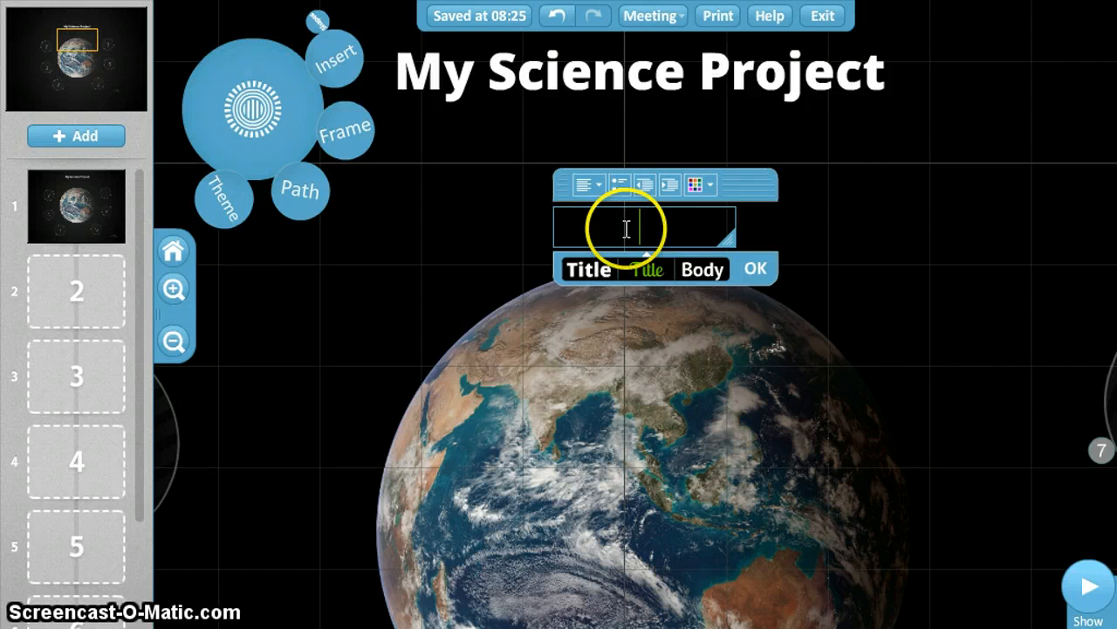
text(y)
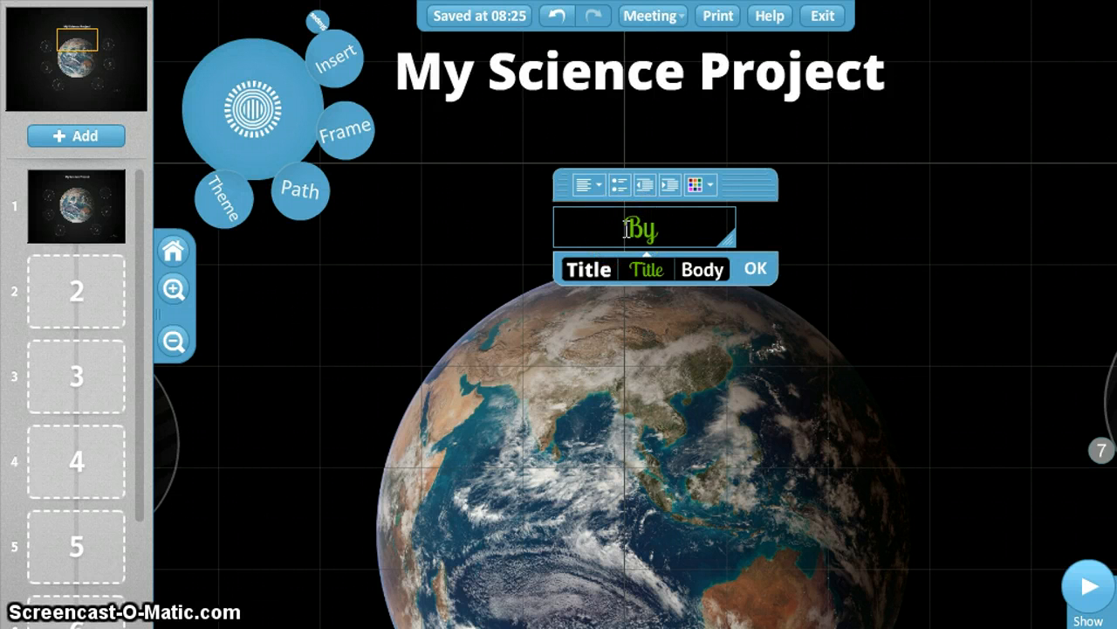
text(:MA)
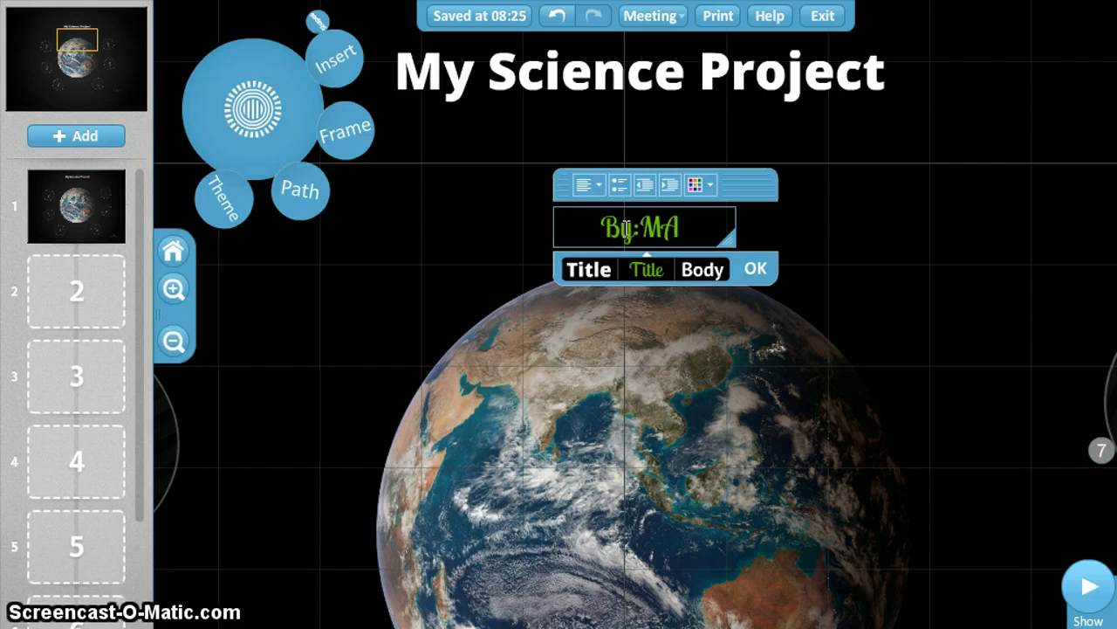
key(BackSpace)
text(aKa)
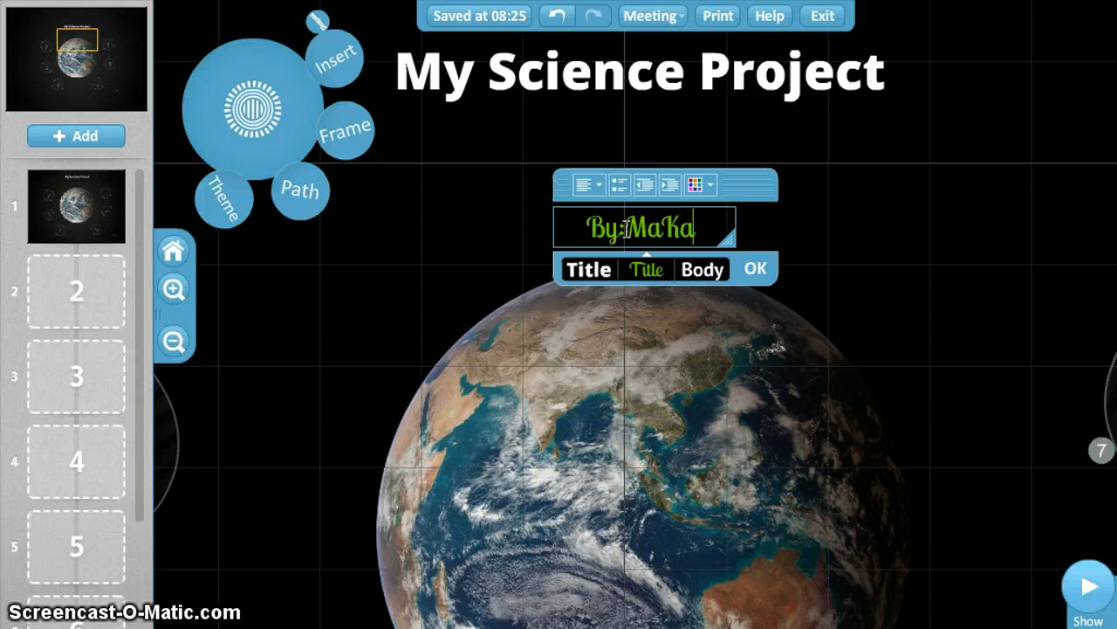
text(yla C.)
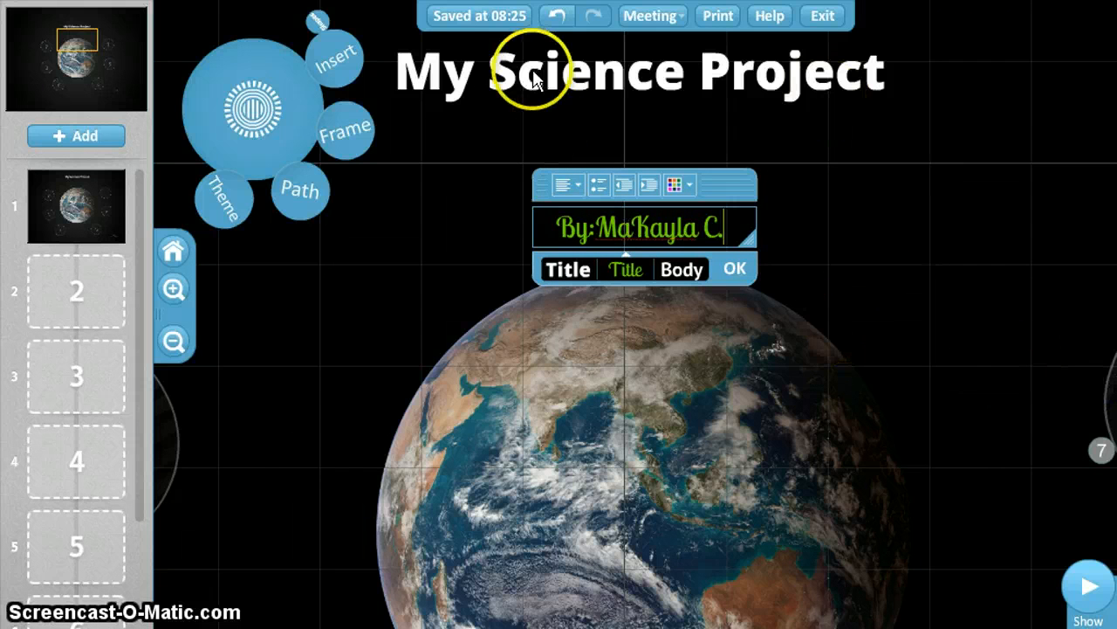
Go to path point 2 in full screen and turn its placeholder into a circle frame with text
click(58, 308)
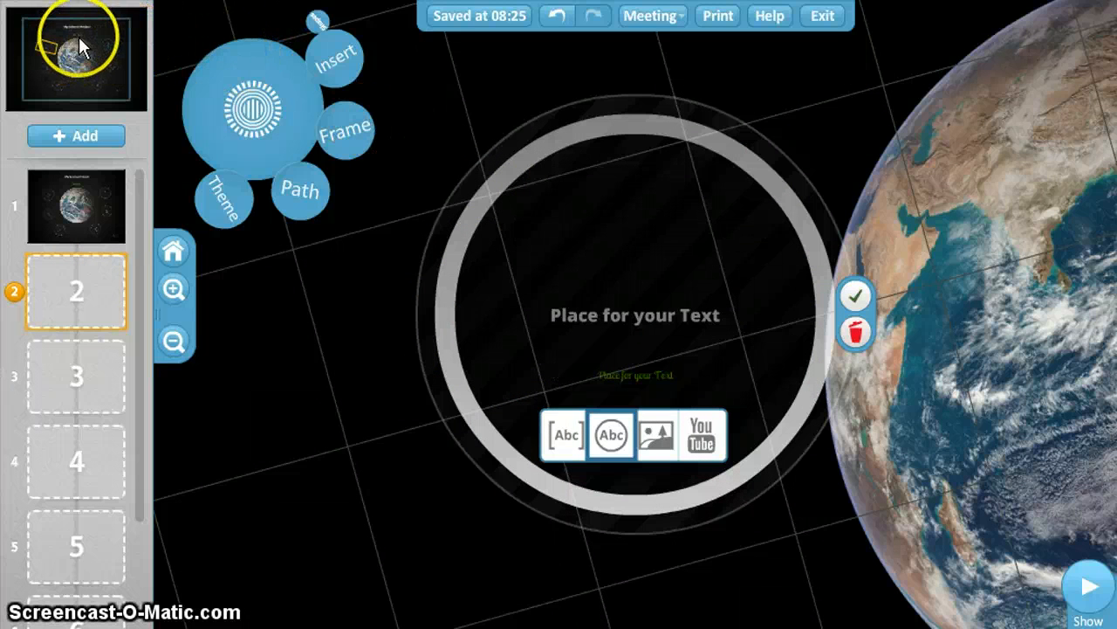
key(F11)
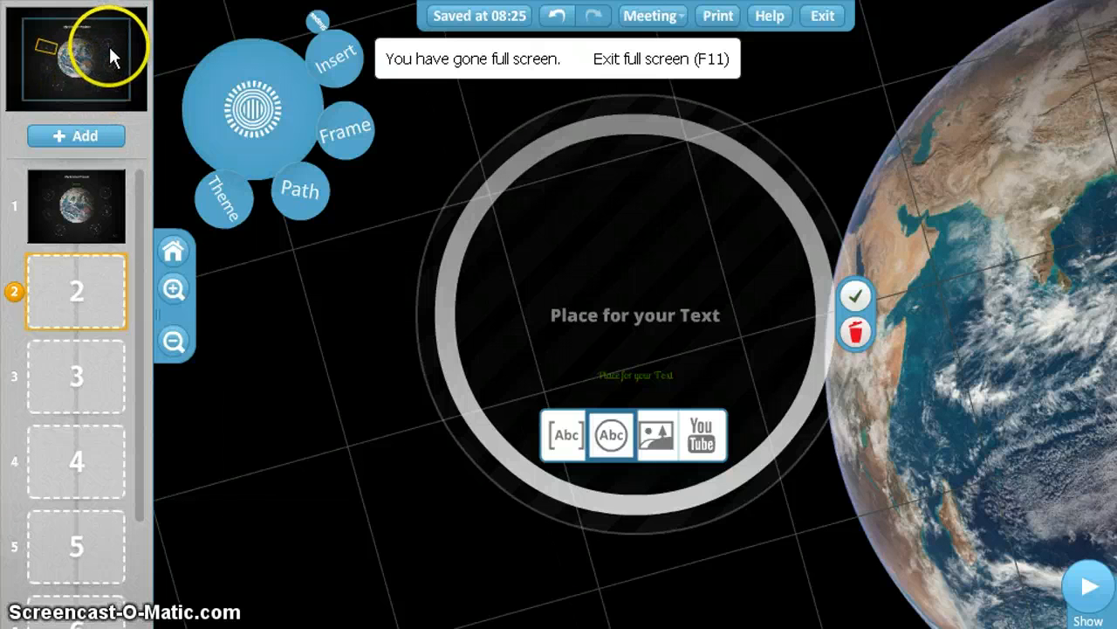
click(617, 313)
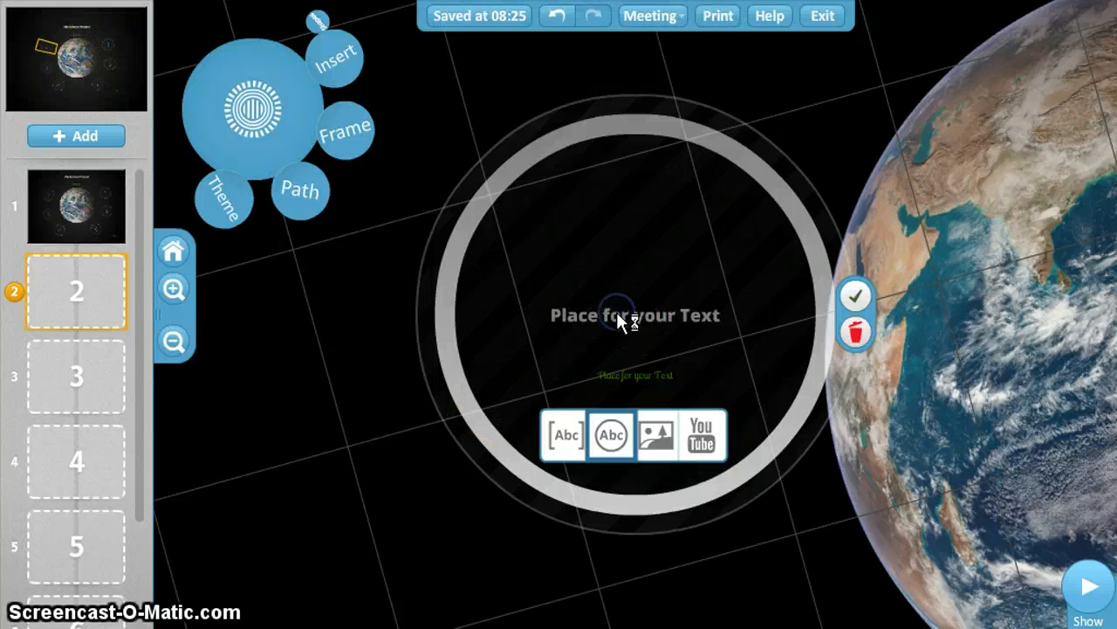
click(673, 315)
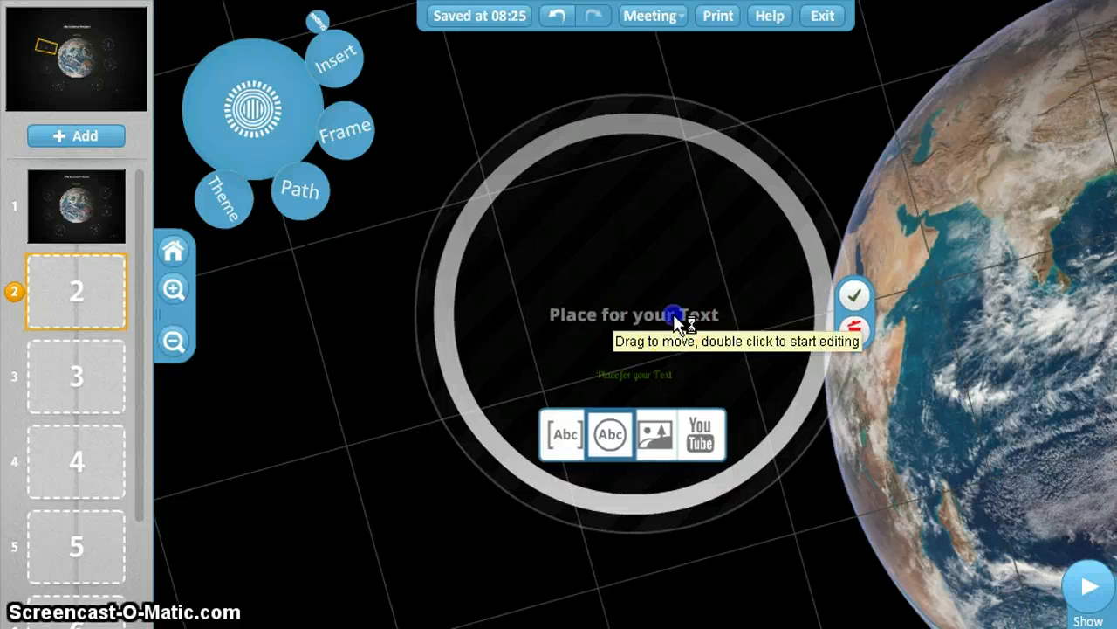
click(673, 310)
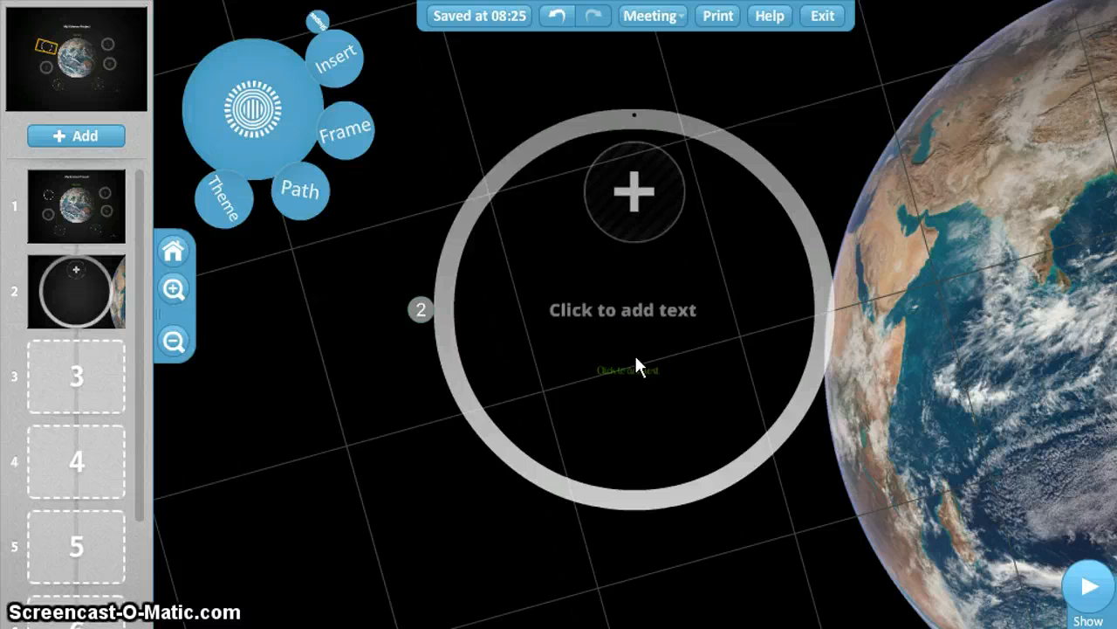
View the placeholder frames at path points 3, 4 and 5 one after another
click(113, 382)
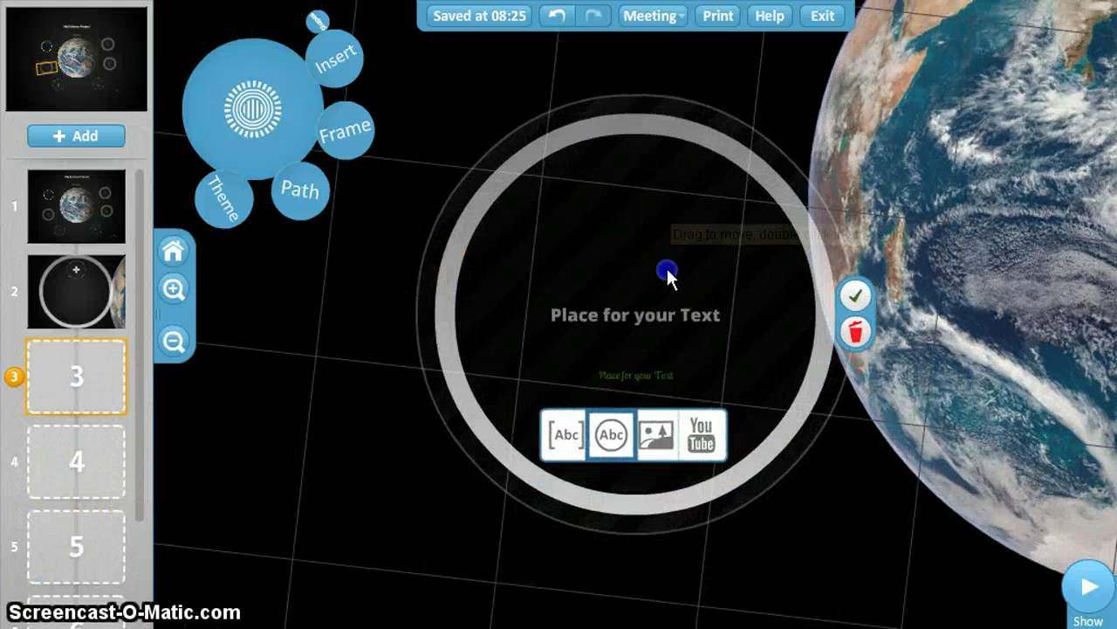
click(102, 465)
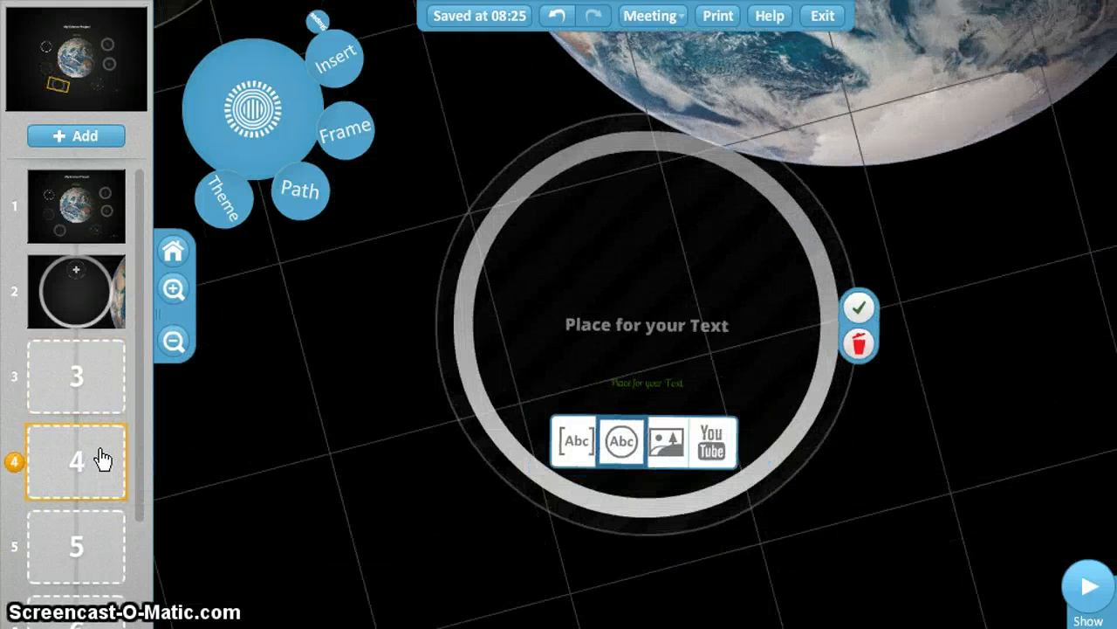
click(80, 552)
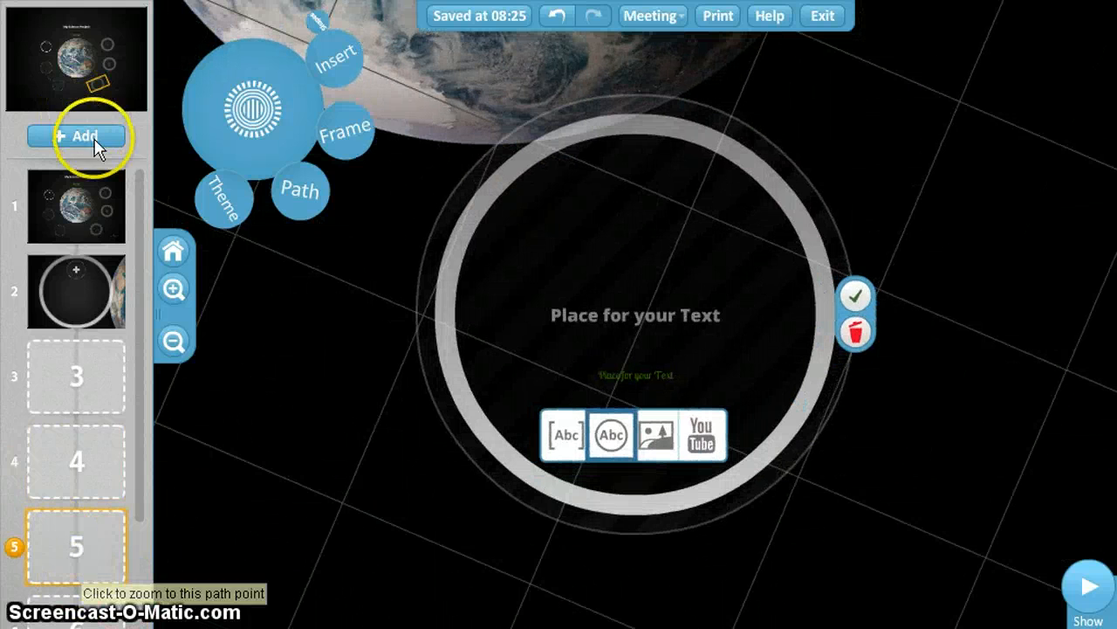
Go to path point 1 and draw a triangle shape below the Earth, between frames 4 and 5
click(101, 216)
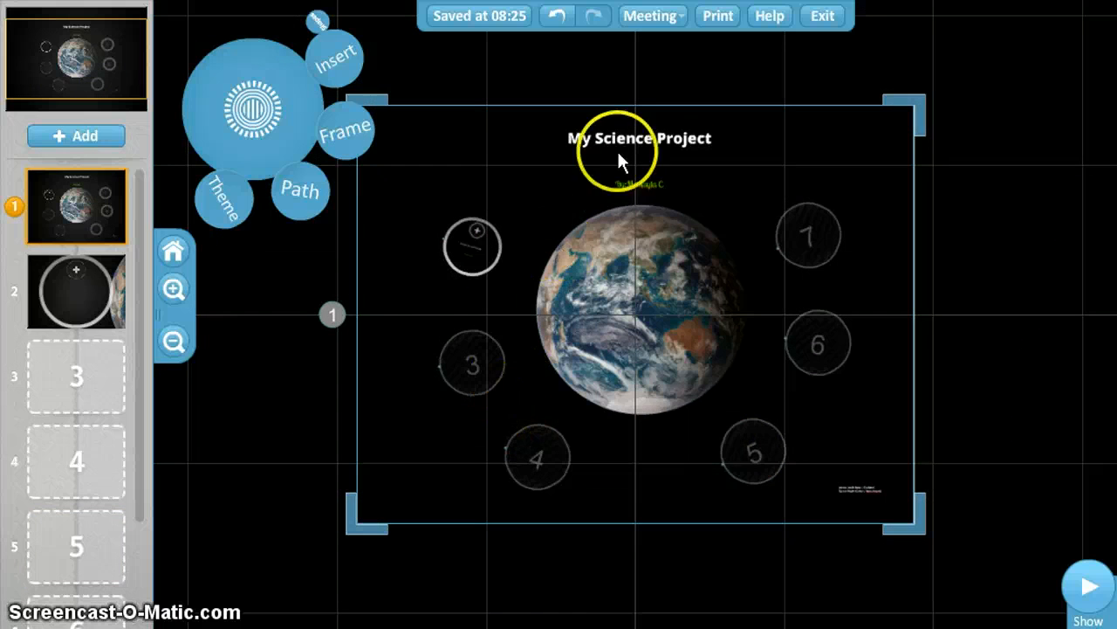
click(327, 68)
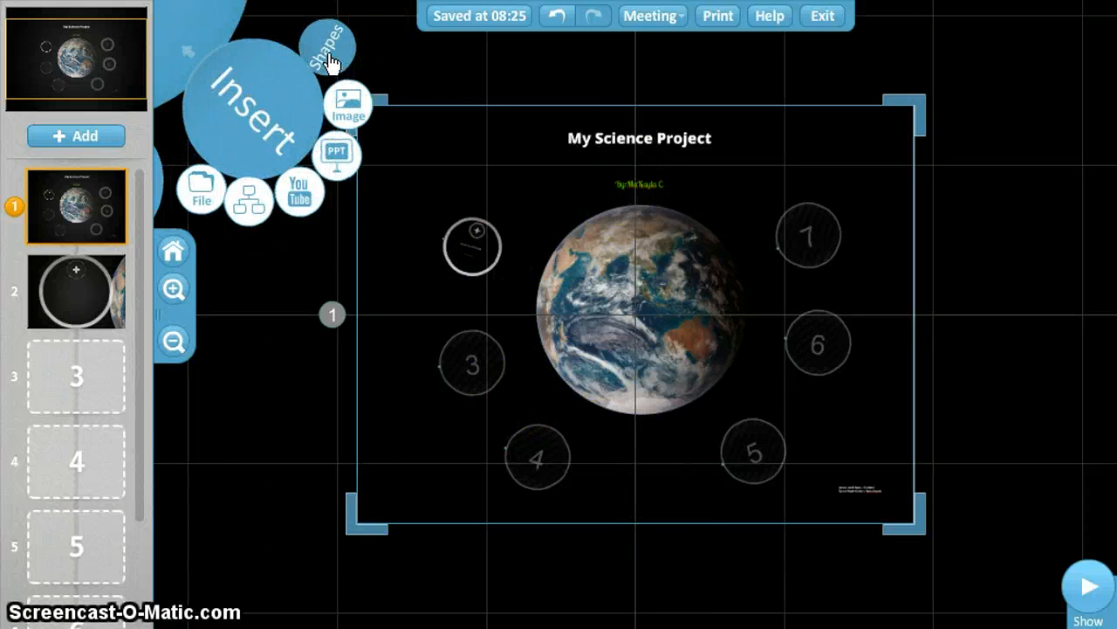
click(331, 62)
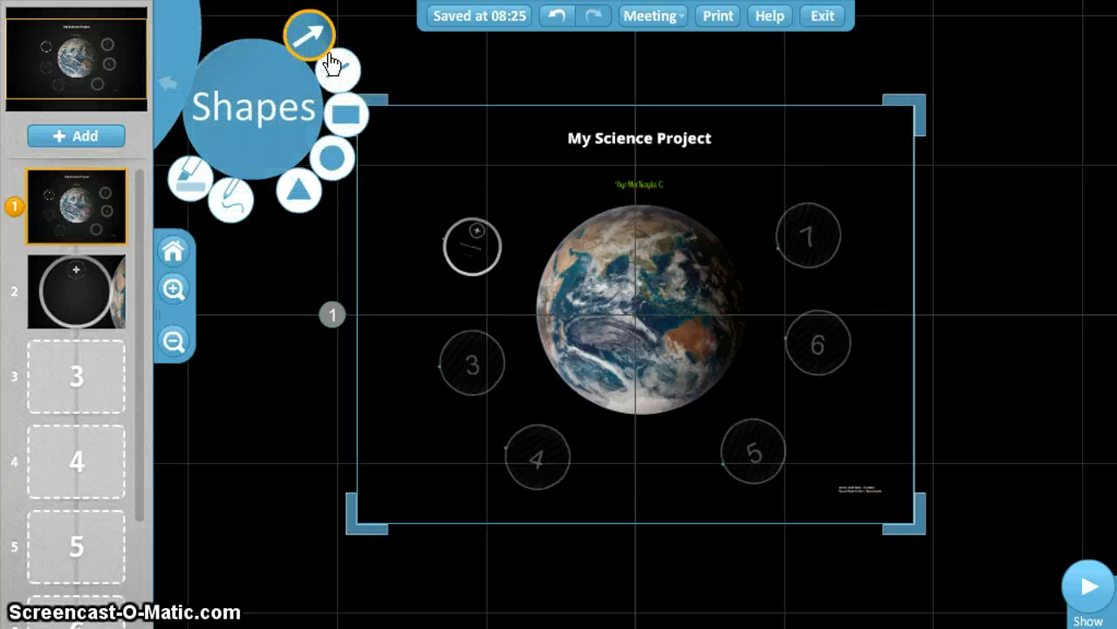
click(297, 197)
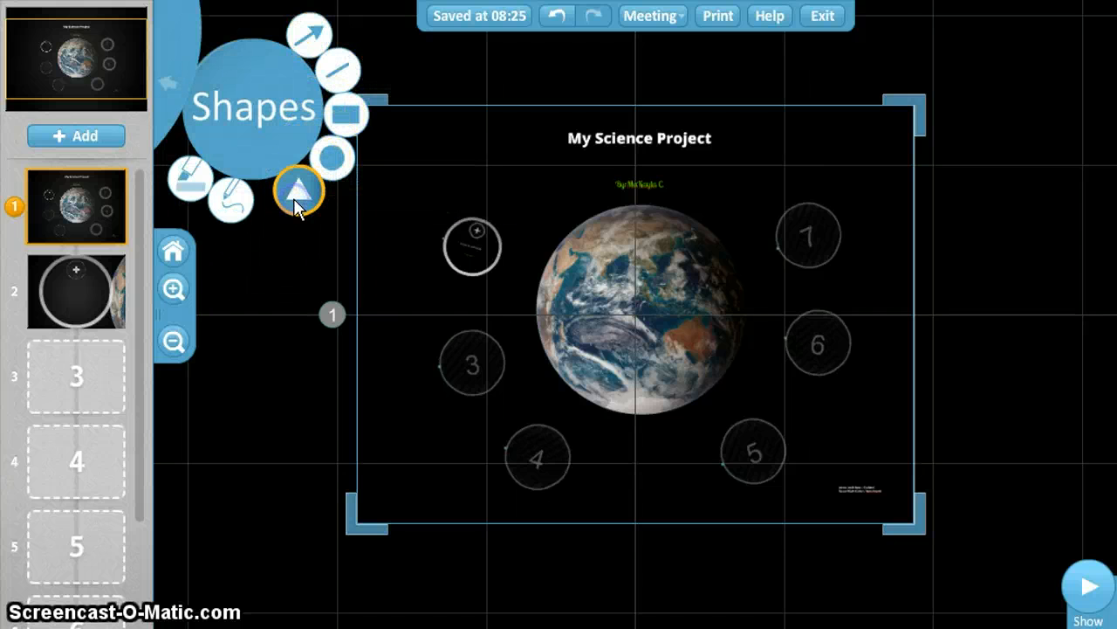
click(635, 434)
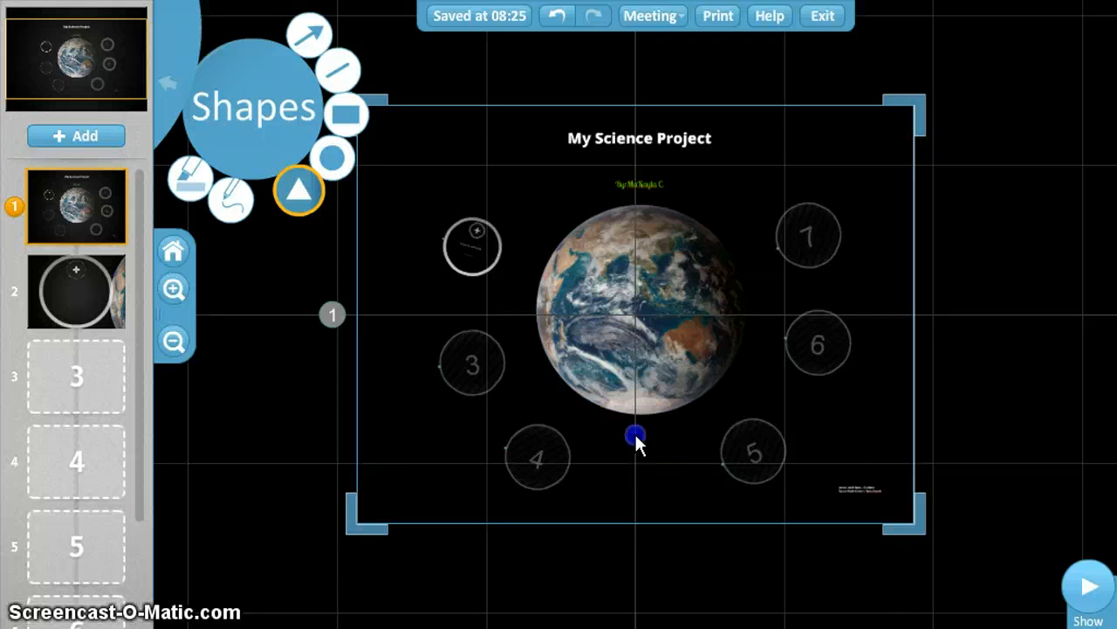
mouse_move(617, 493)
mouse_down()
mouse_move(681, 495)
mouse_move(716, 516)
mouse_move(641, 481)
mouse_up()
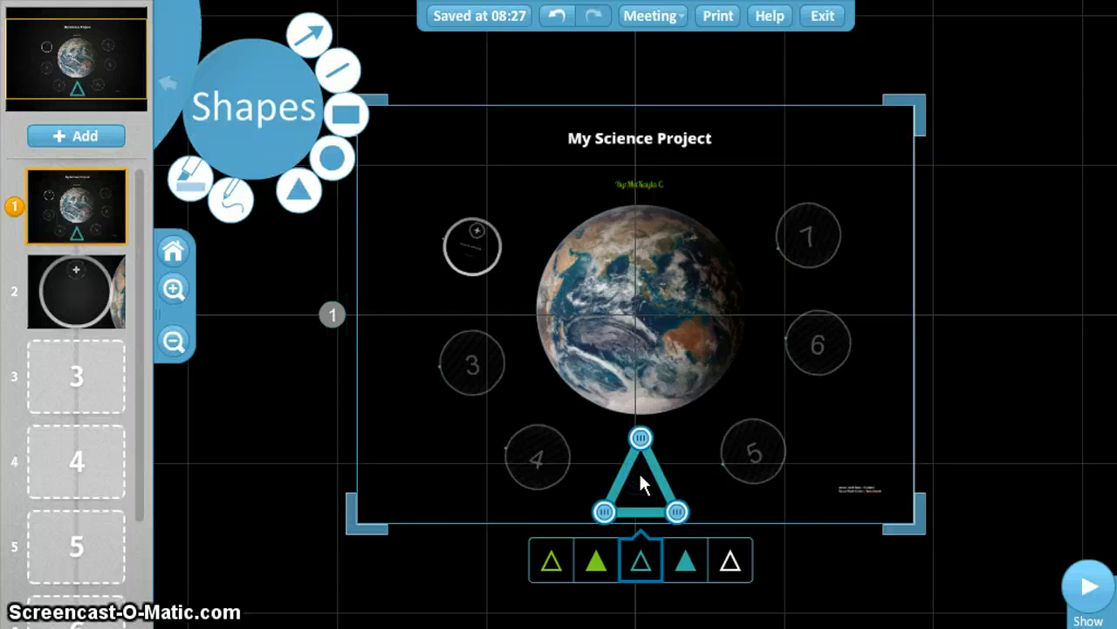
Draw an arrow pointing diagonally down at the Earth's upper edge and colour it green
click(313, 32)
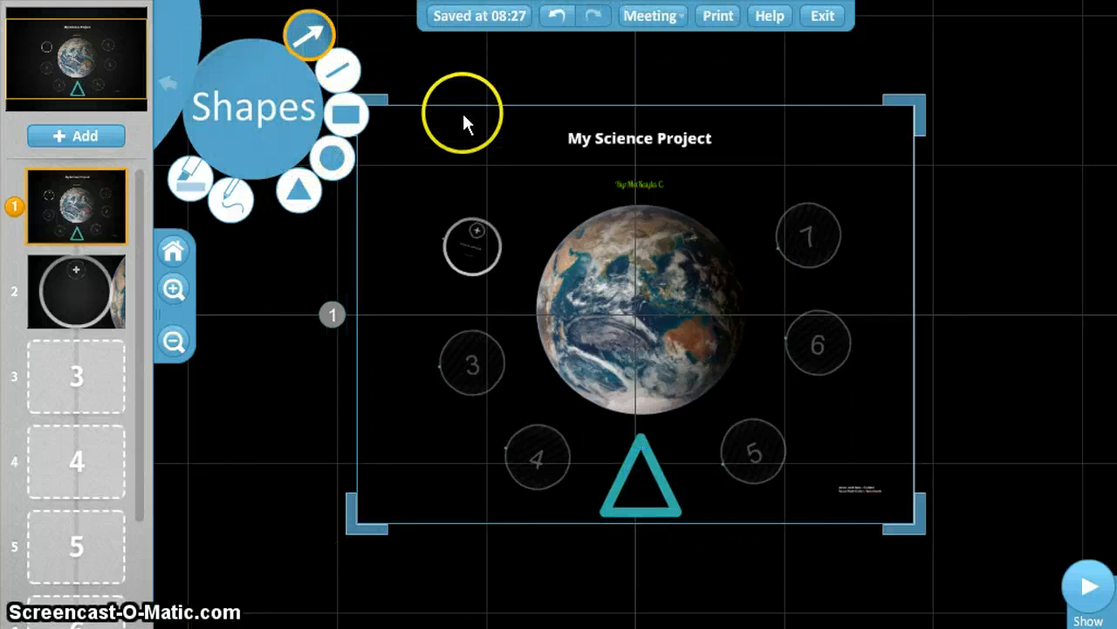
drag(539, 196, 565, 218)
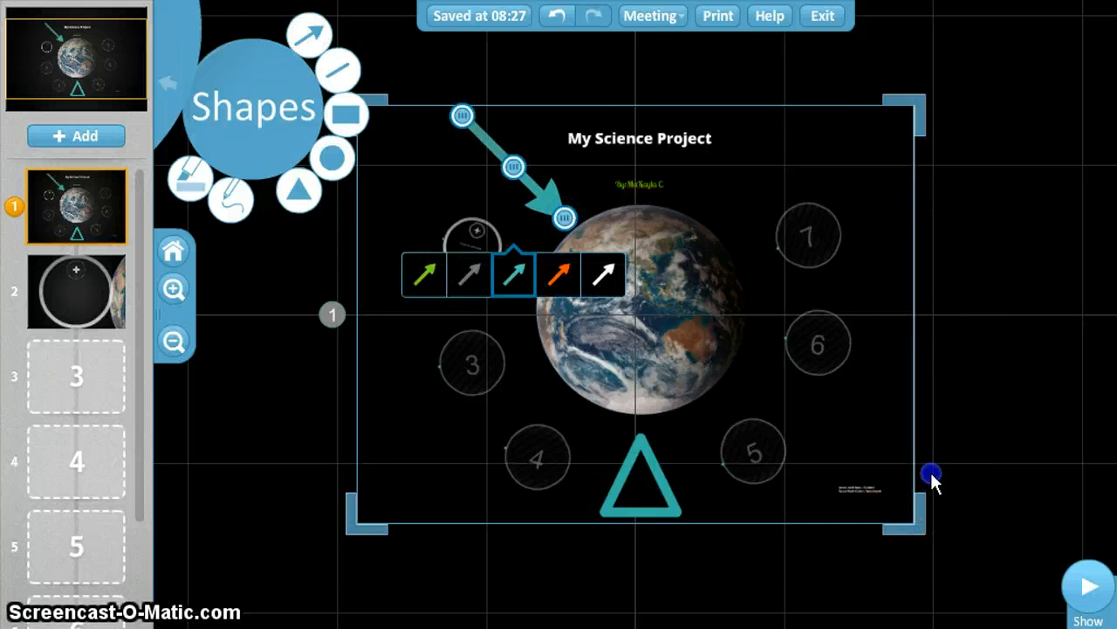
mouse_move(931, 474)
mouse_down()
mouse_move(826, 402)
mouse_move(937, 460)
mouse_up()
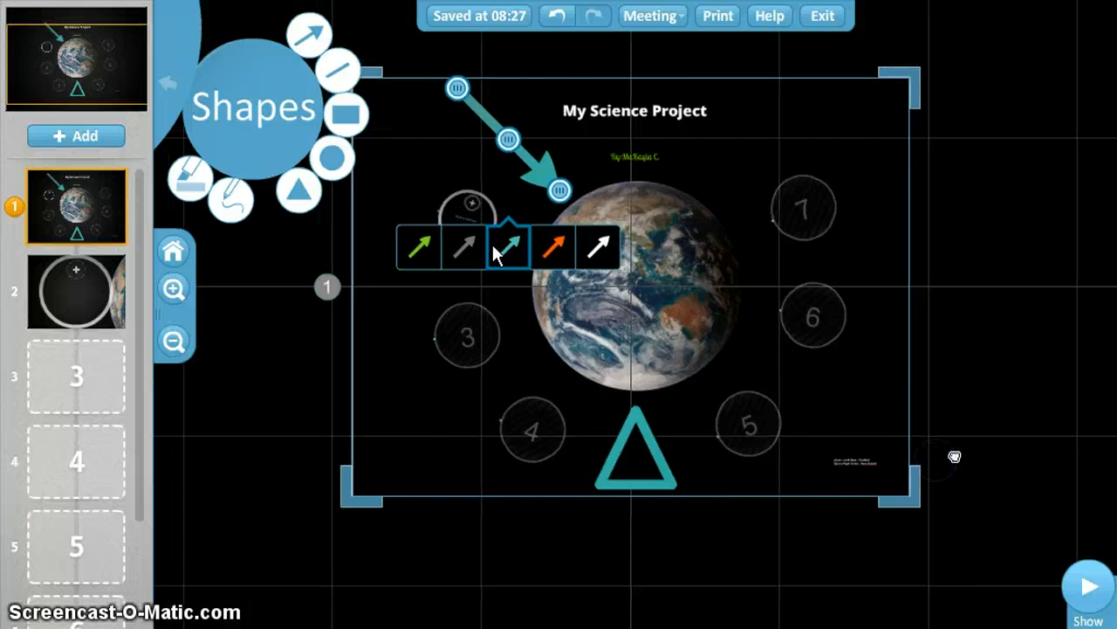
click(614, 277)
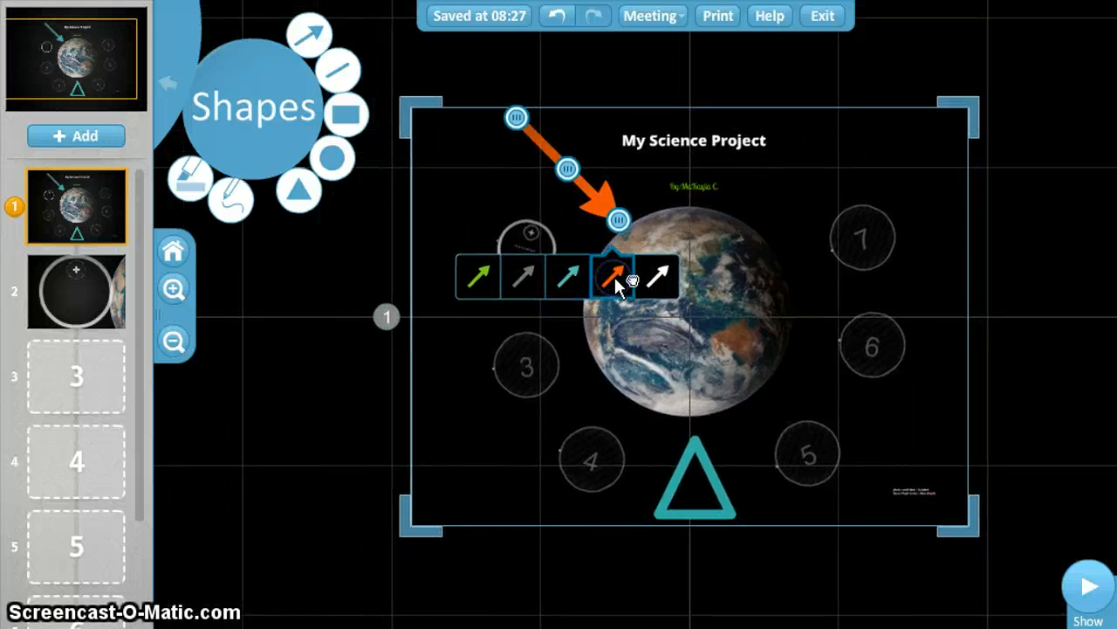
click(646, 280)
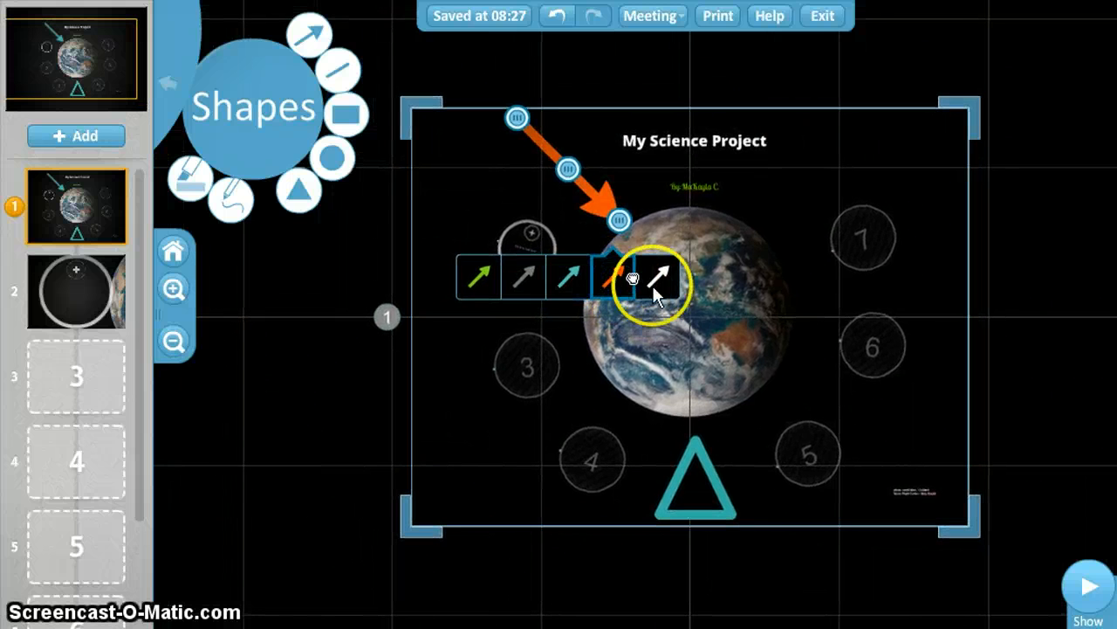
click(528, 280)
click(478, 279)
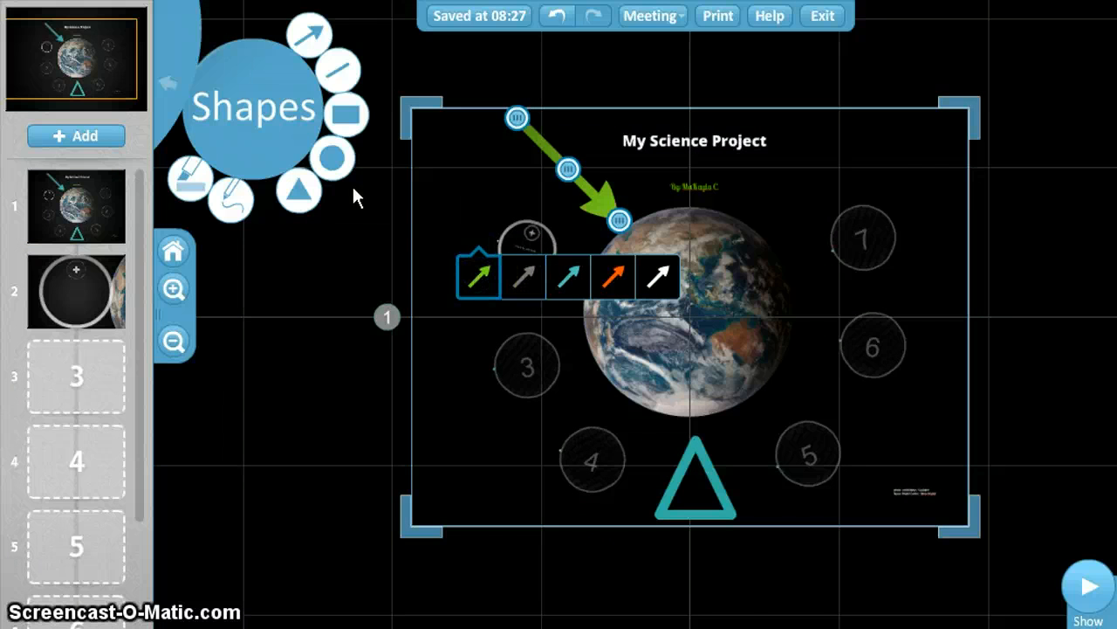
Draw a rectangle in the overview frame's upper-left corner and a circle over frame 7
click(348, 116)
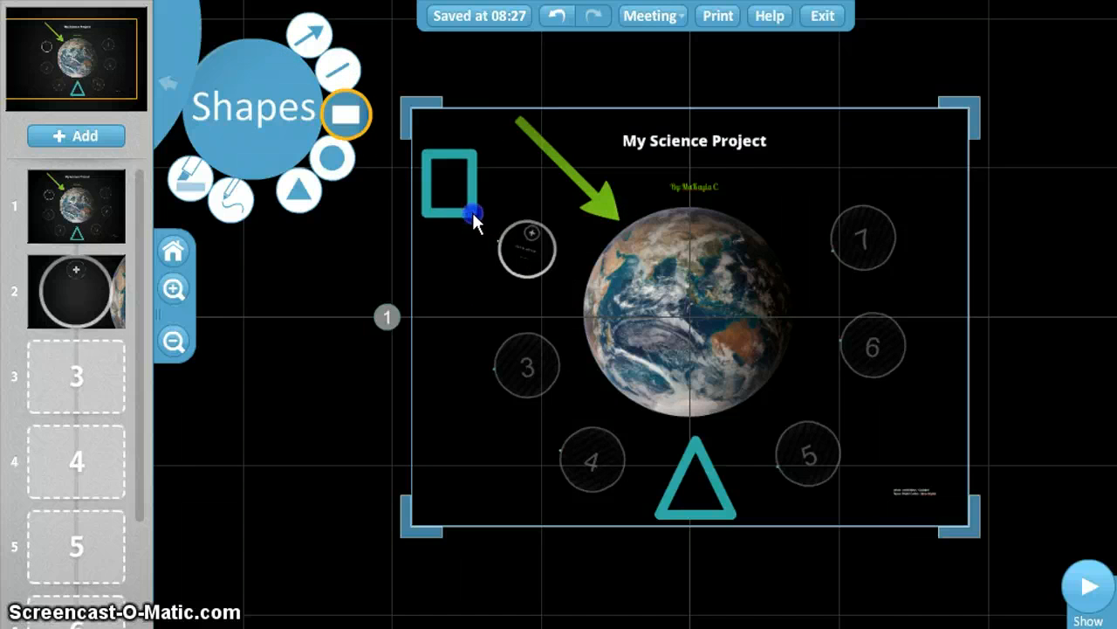
drag(472, 219, 474, 219)
click(333, 161)
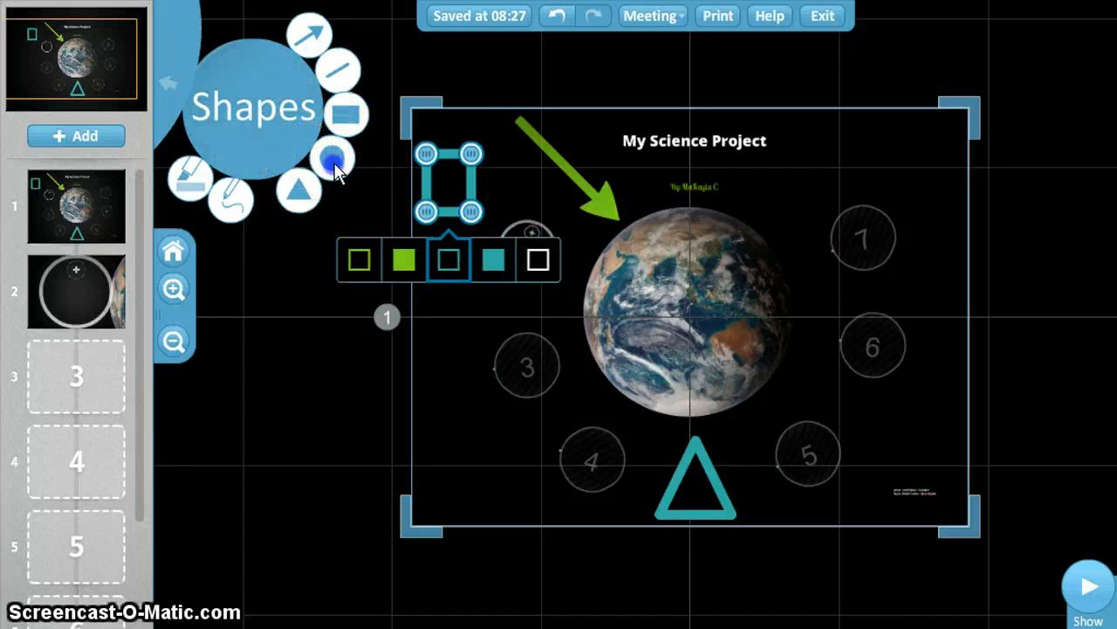
drag(838, 196, 895, 265)
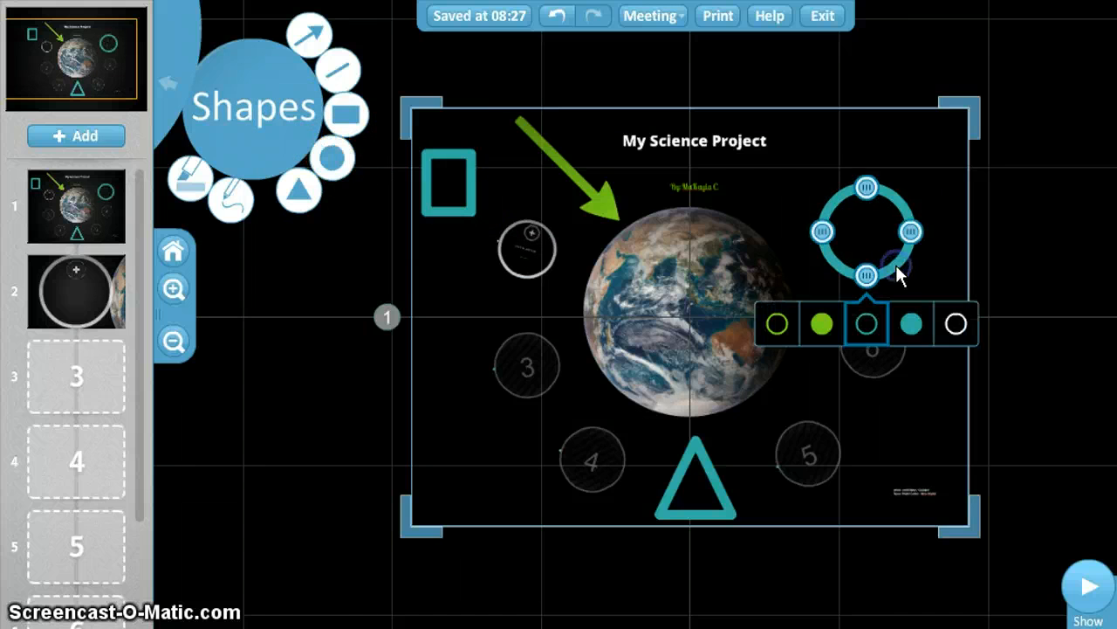
click(936, 142)
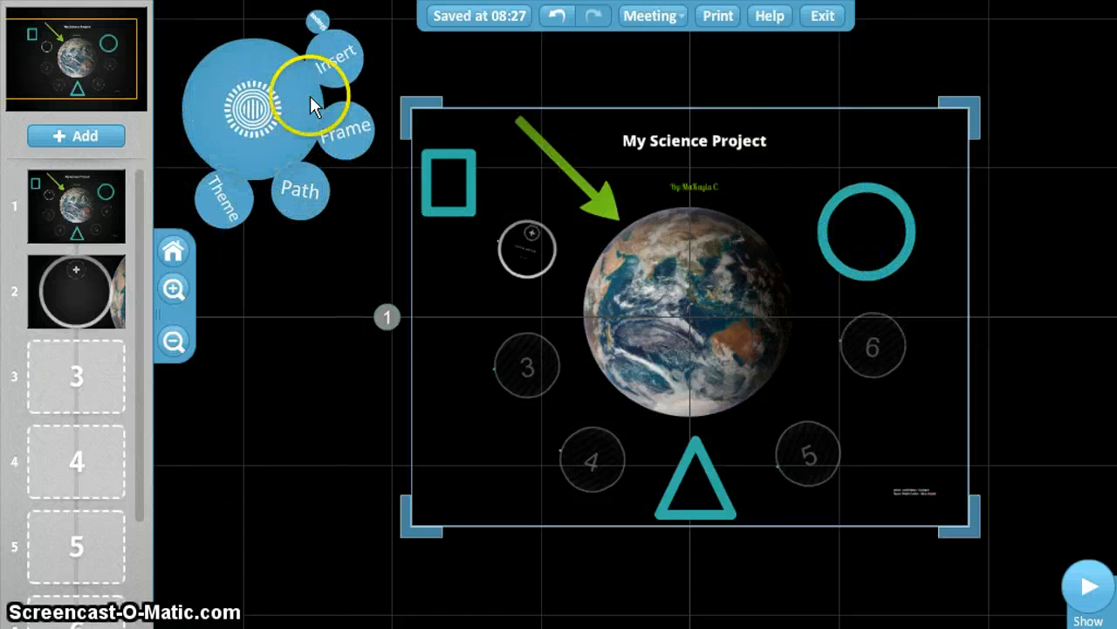
Sketch a heart with two freehand strokes just outside the overview frame, beside the circle
click(334, 75)
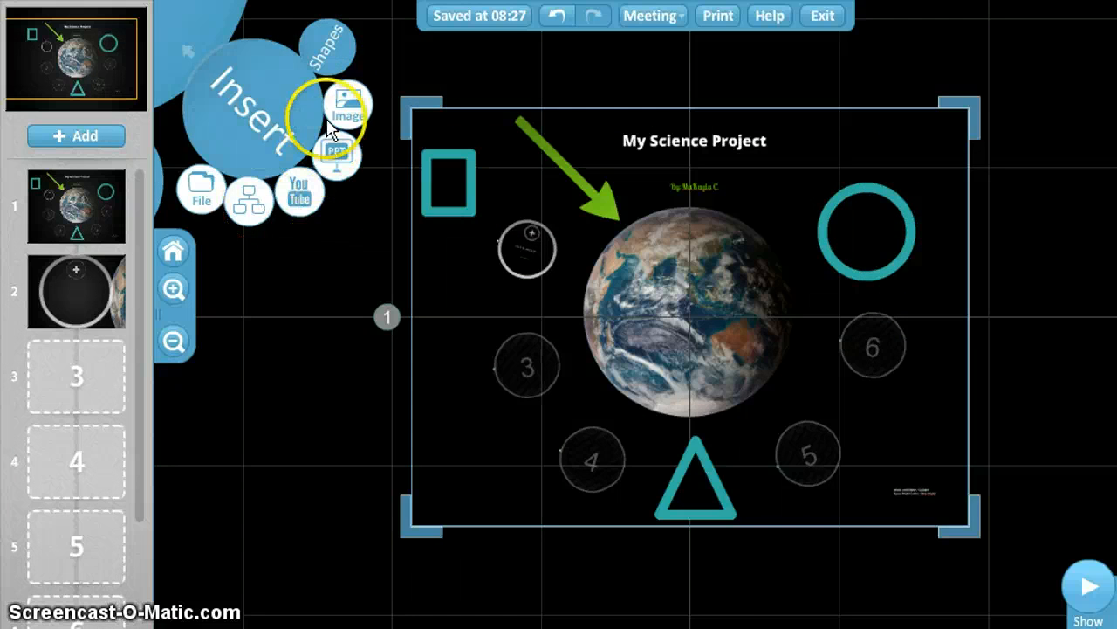
click(322, 76)
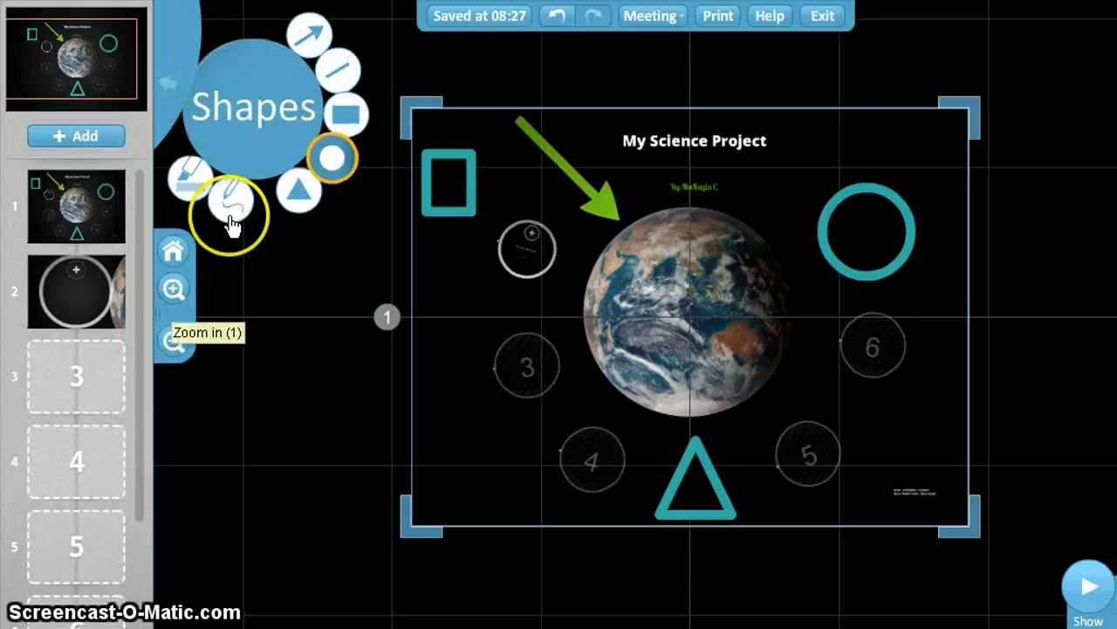
click(229, 208)
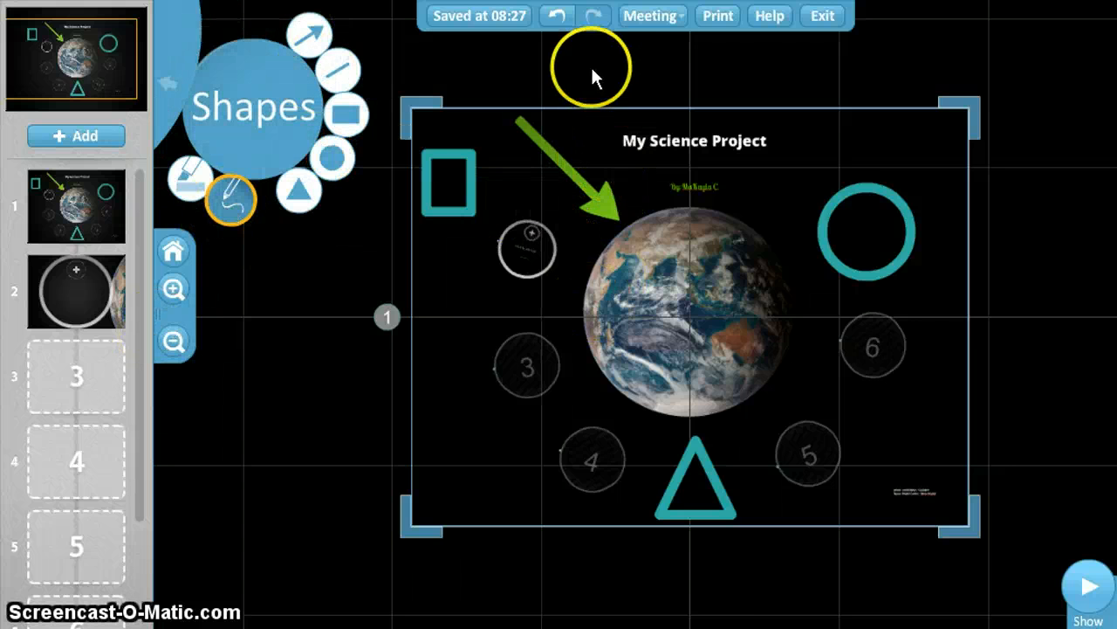
mouse_move(635, 180)
mouse_down()
mouse_move(587, 68)
mouse_move(543, 127)
mouse_move(823, 143)
mouse_move(990, 197)
mouse_move(985, 215)
mouse_up()
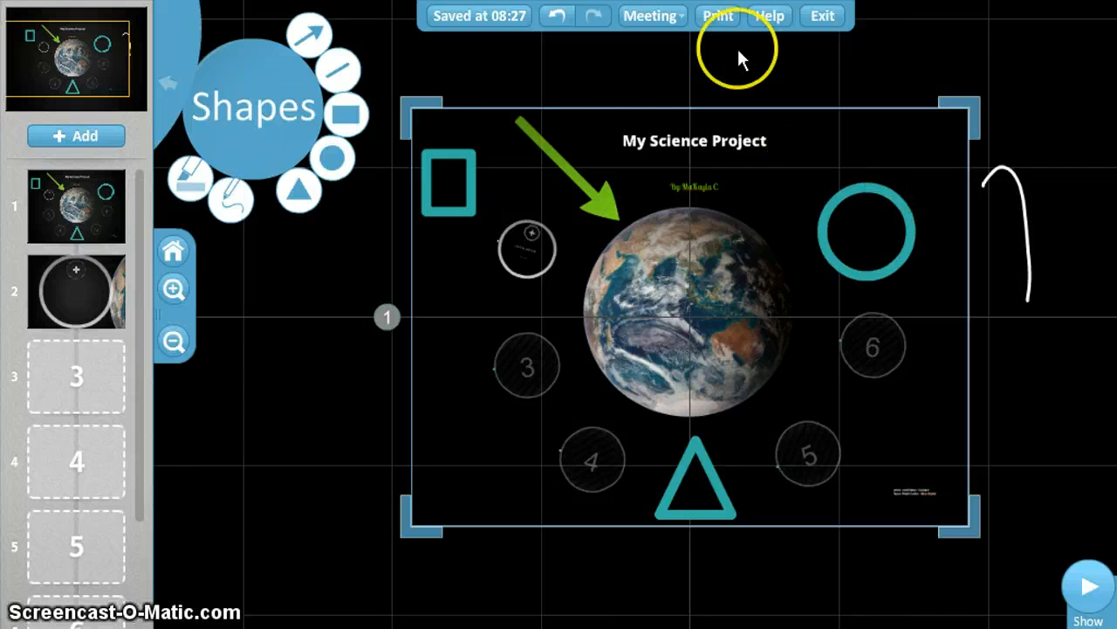
click(227, 207)
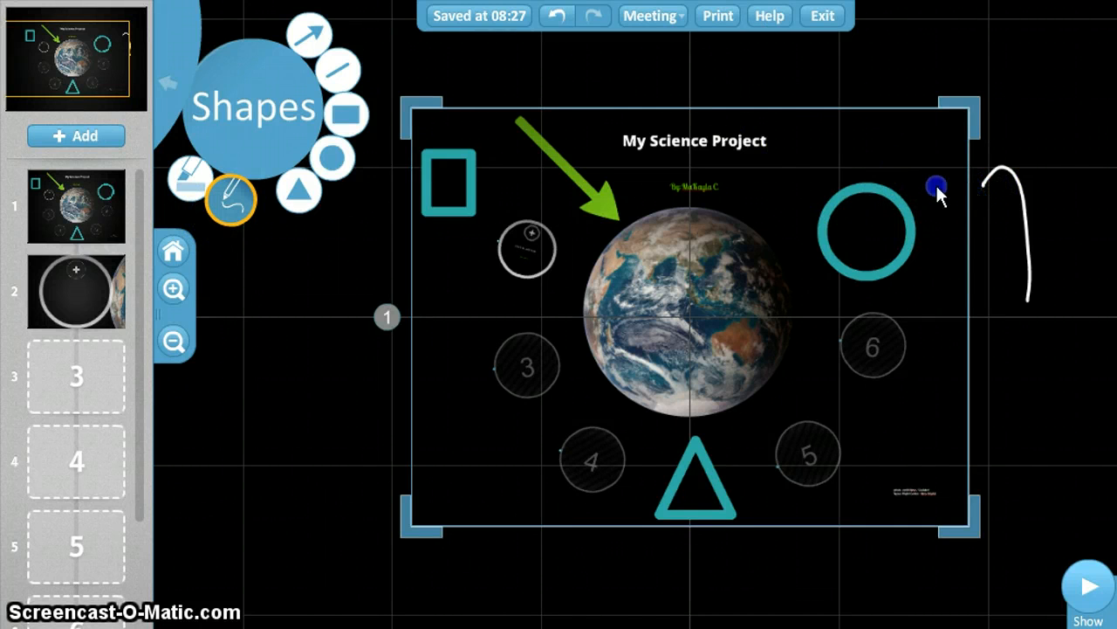
drag(972, 295, 1033, 285)
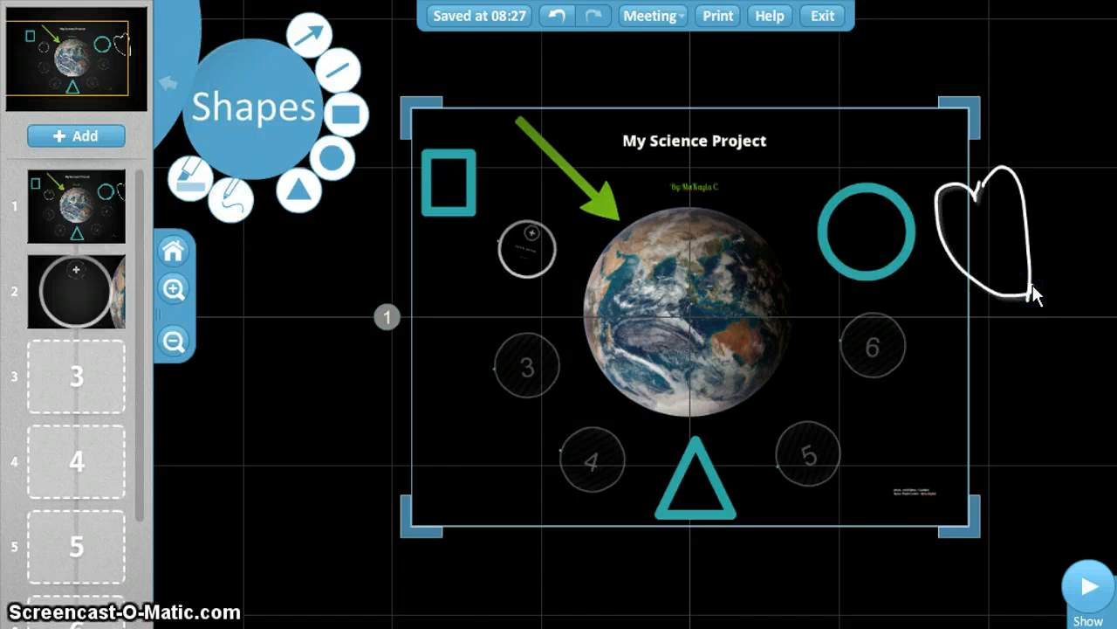
Highlight the title "My Science Project" with the highlighter tool
click(592, 216)
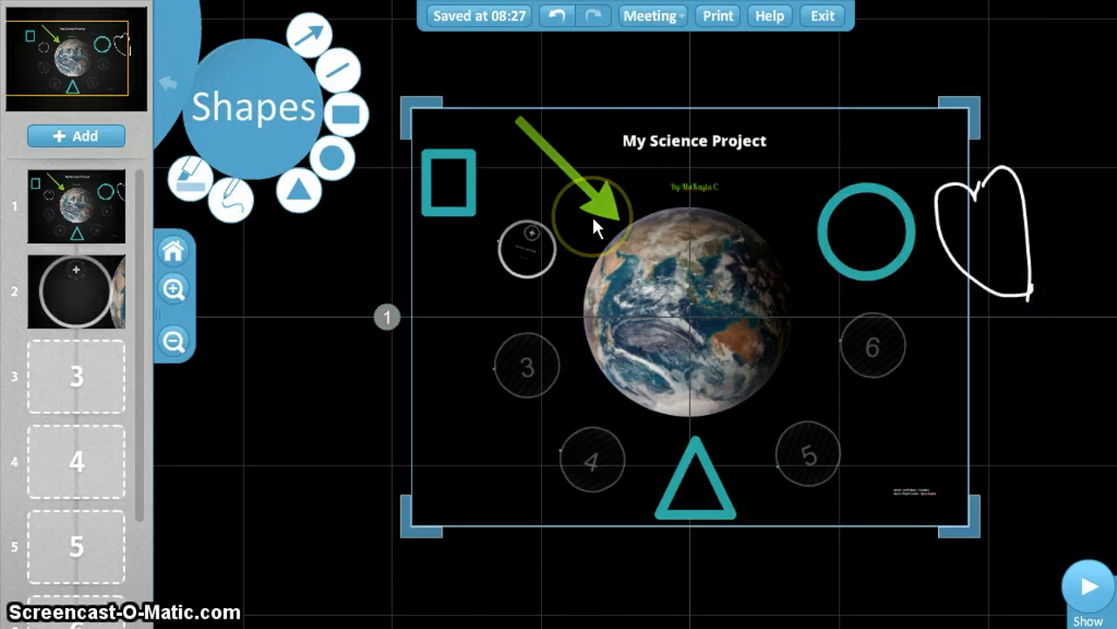
click(76, 234)
click(182, 186)
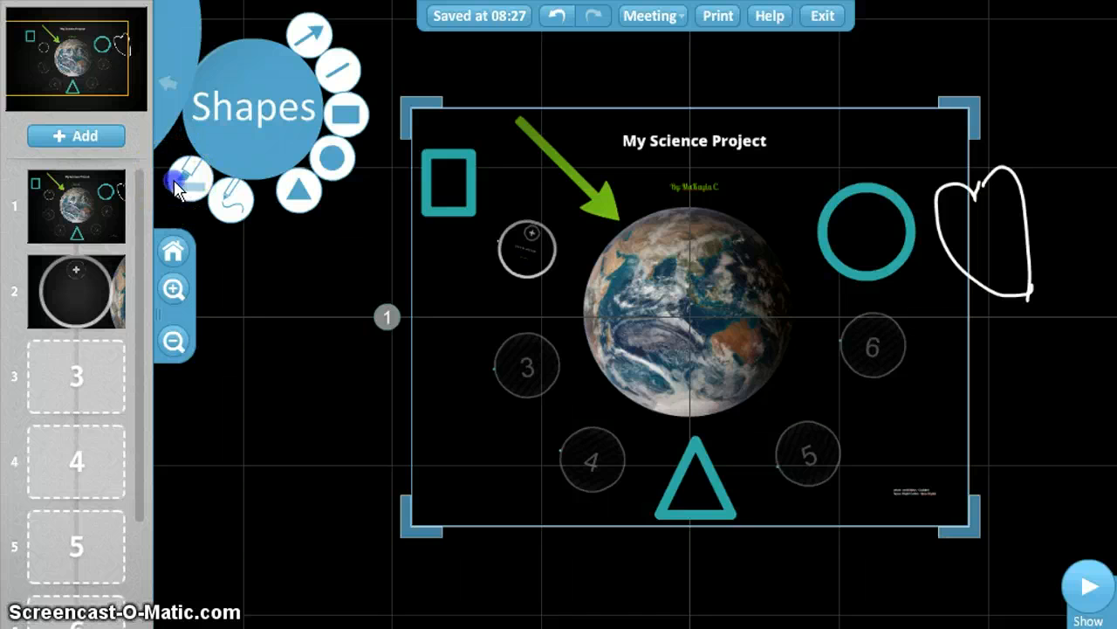
click(663, 118)
click(631, 142)
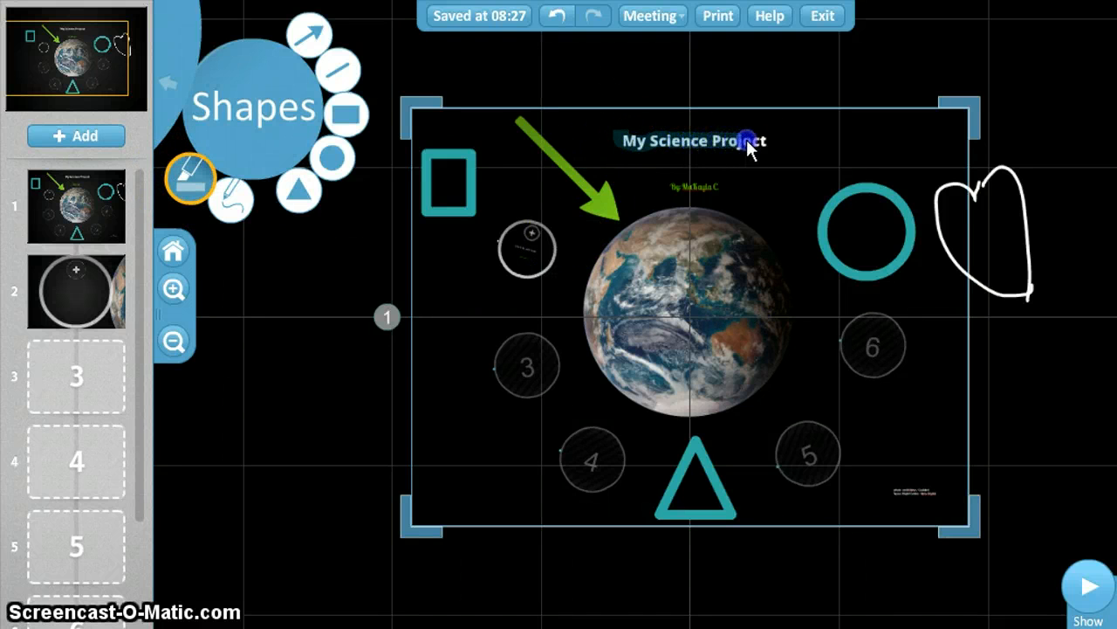
drag(765, 140, 765, 138)
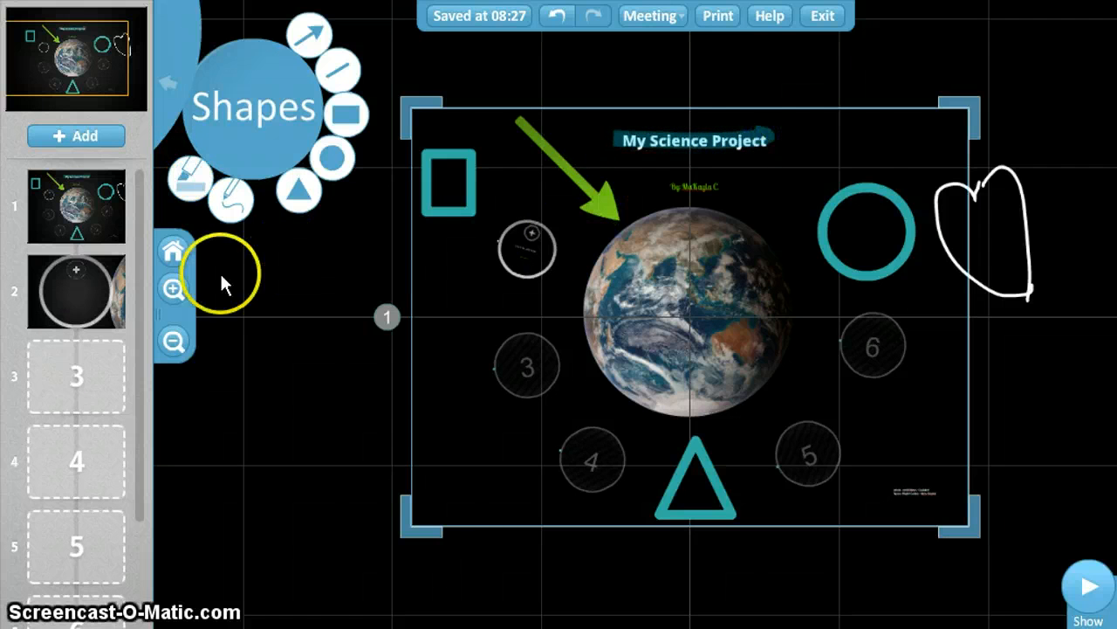
Search the web for images of "the earth" and insert the first result into the overview frame
click(172, 84)
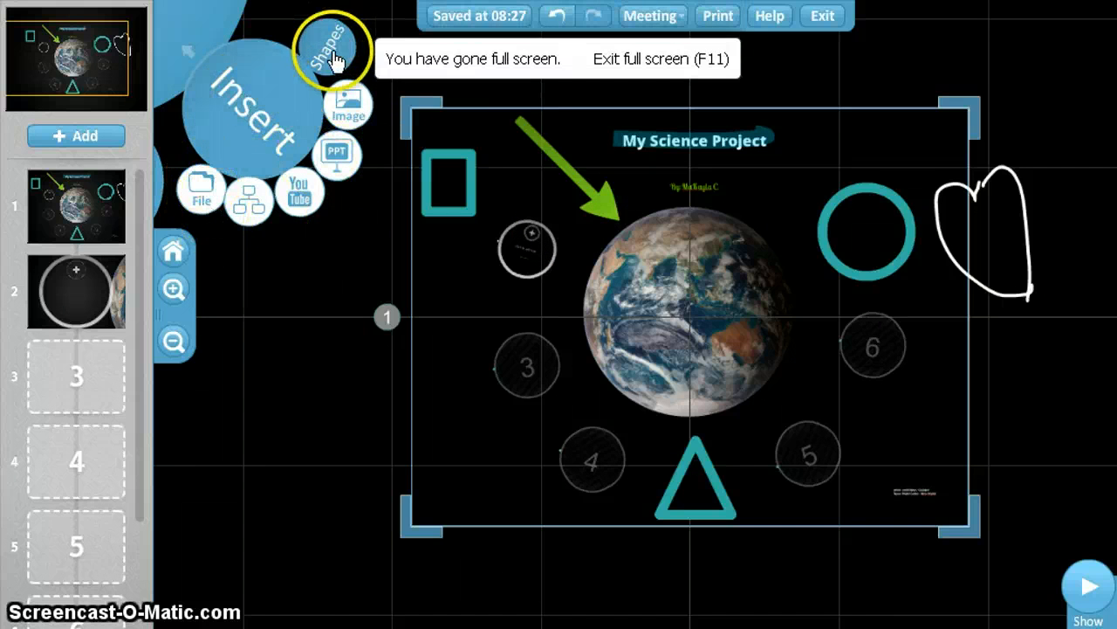
click(349, 106)
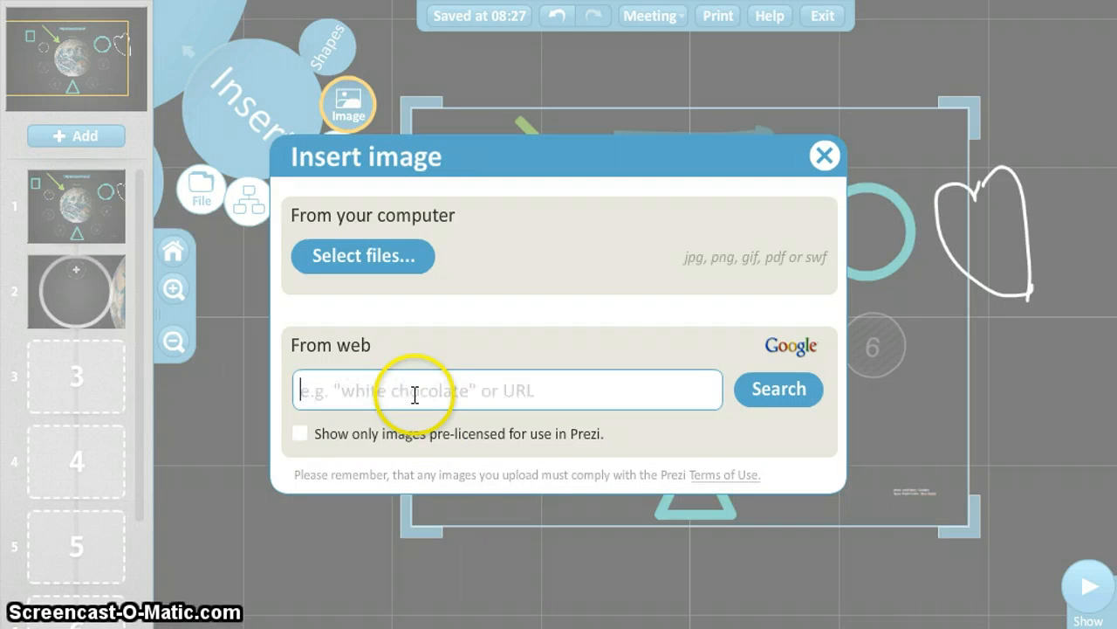
click(415, 394)
text(the ear)
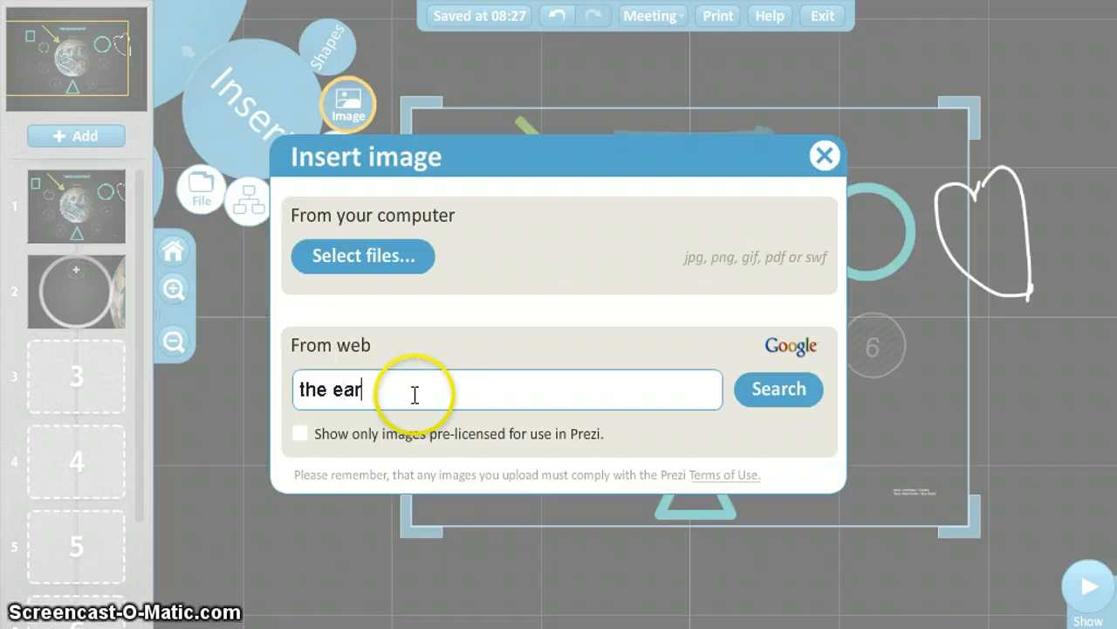
text(thg)
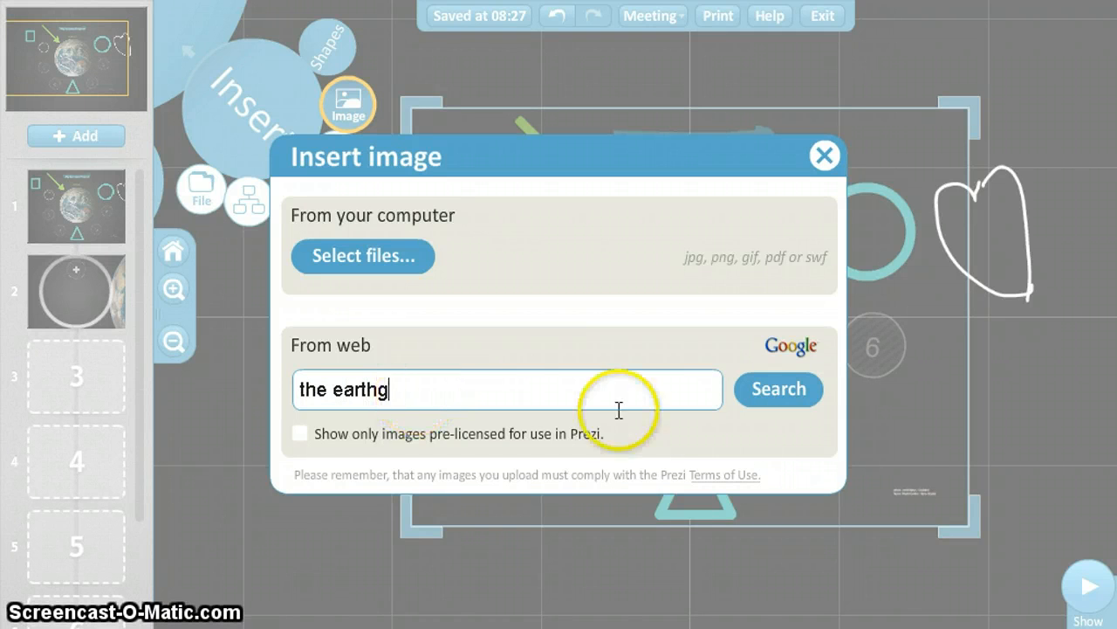
key(BackSpace)
click(761, 397)
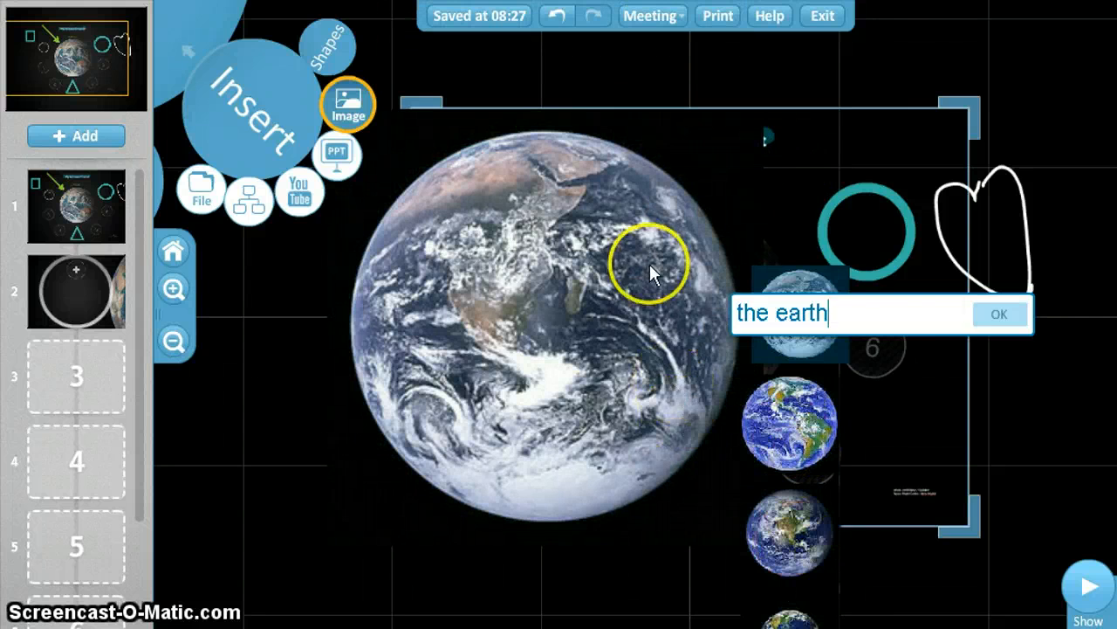
click(998, 316)
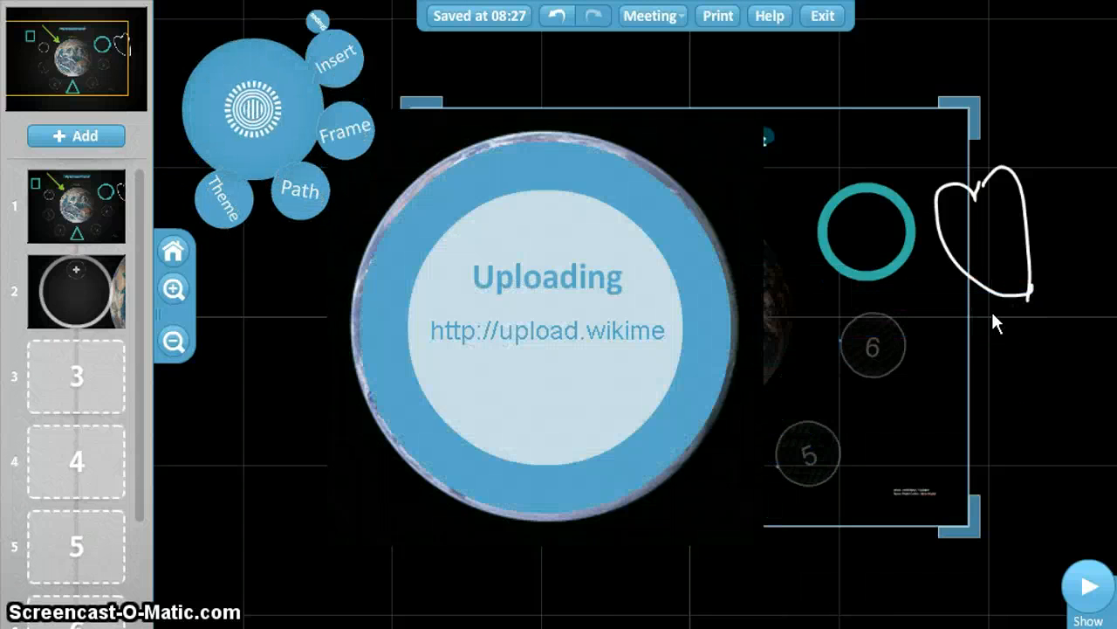
click(617, 325)
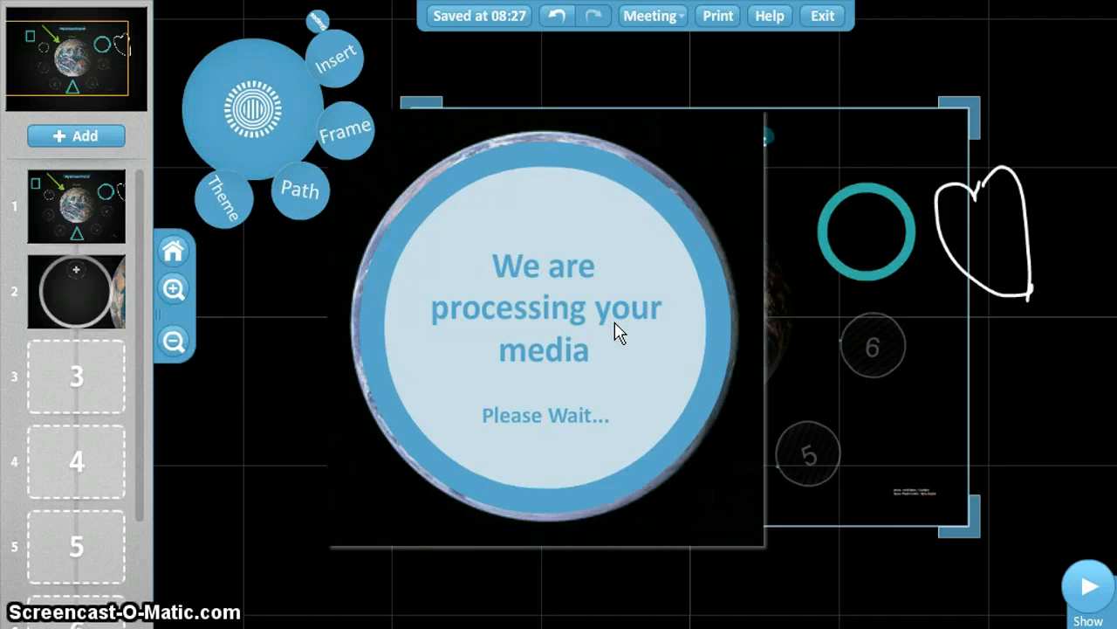
click(699, 357)
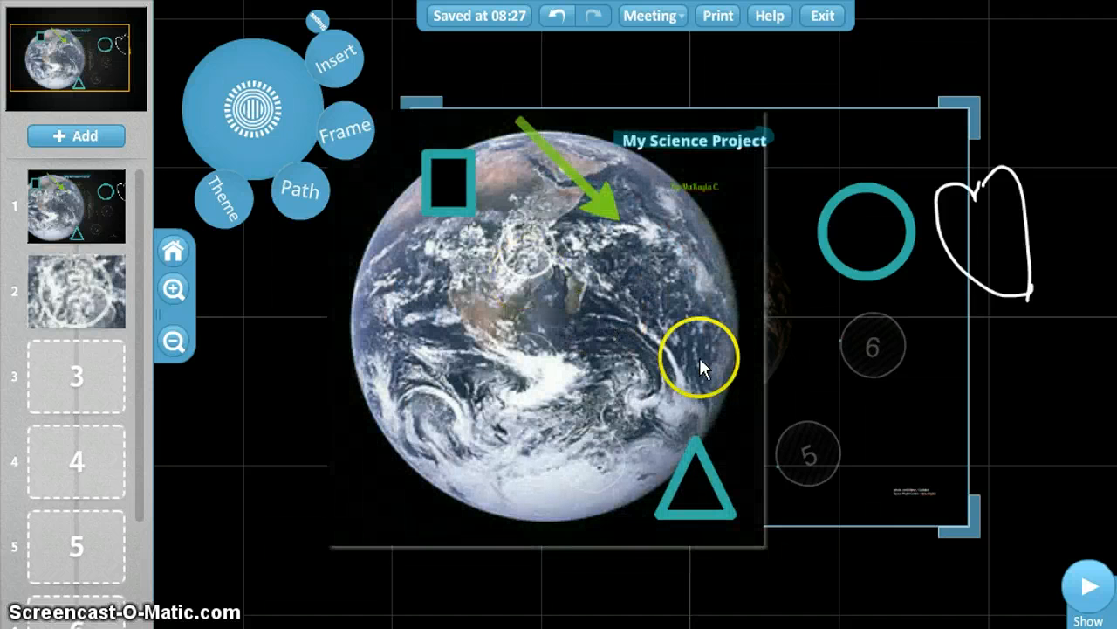
click(558, 369)
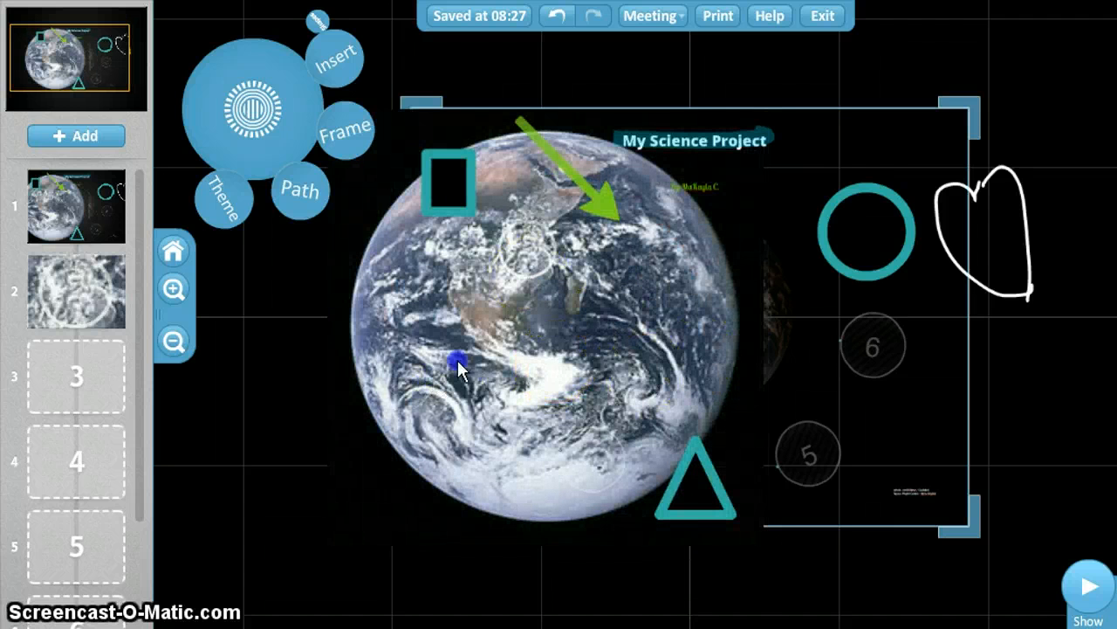
Look over the Insert options, including PowerPoint slides and YouTube videos, and the available frame types
drag(773, 173, 458, 522)
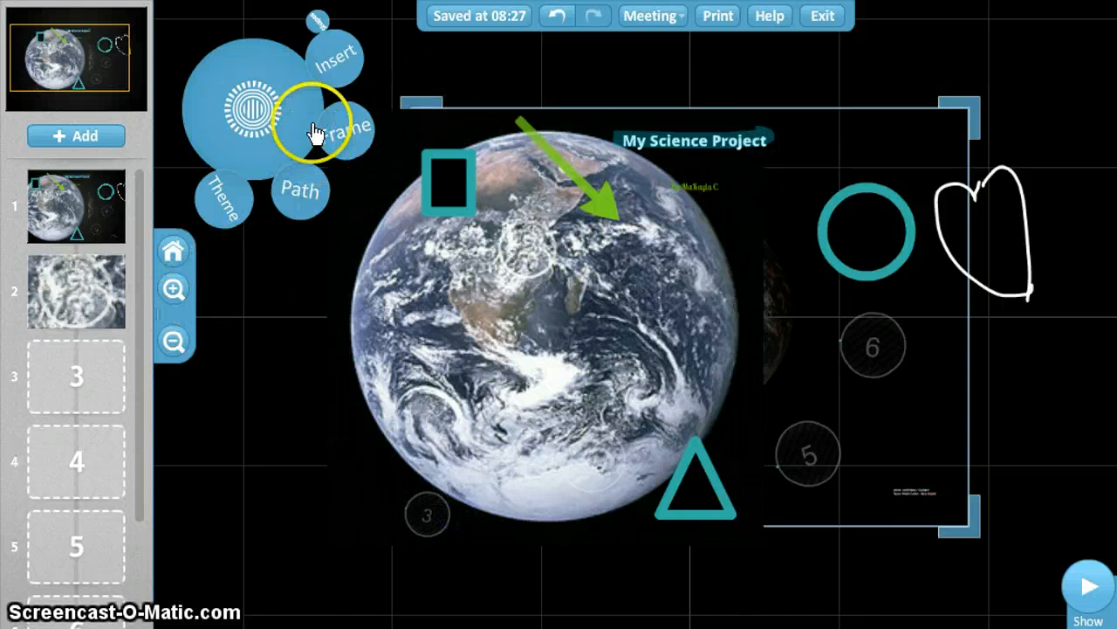
click(337, 70)
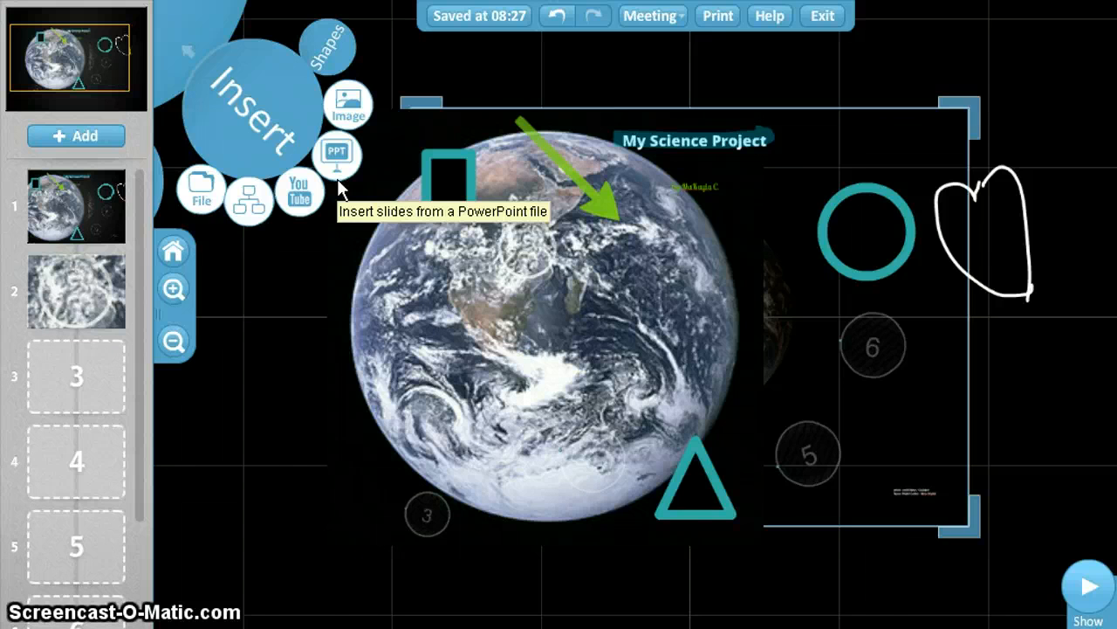
click(345, 160)
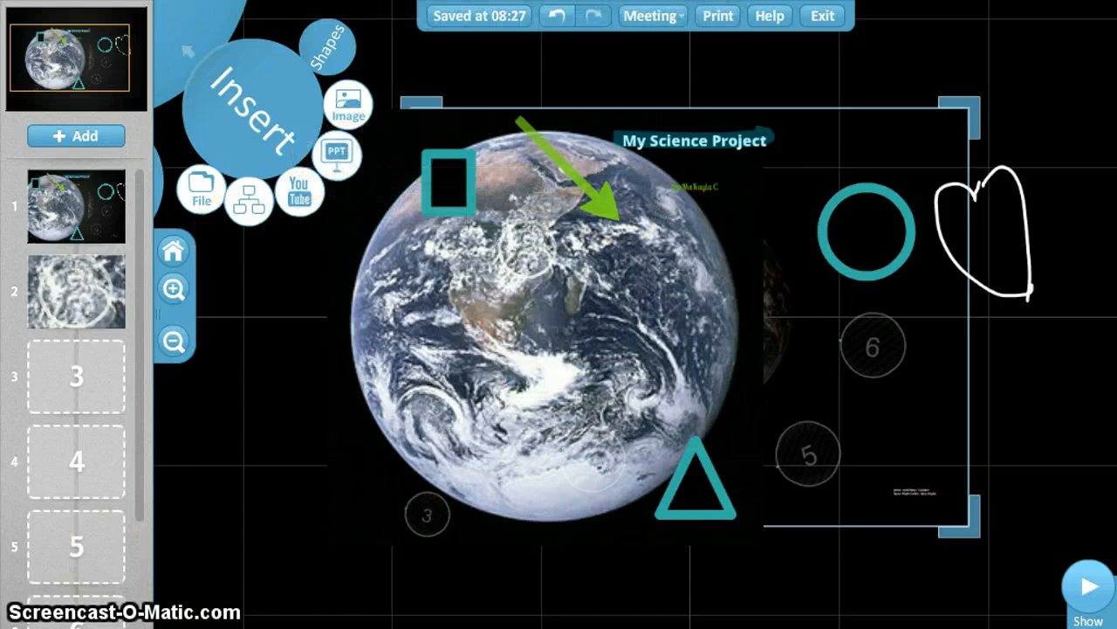
click(307, 192)
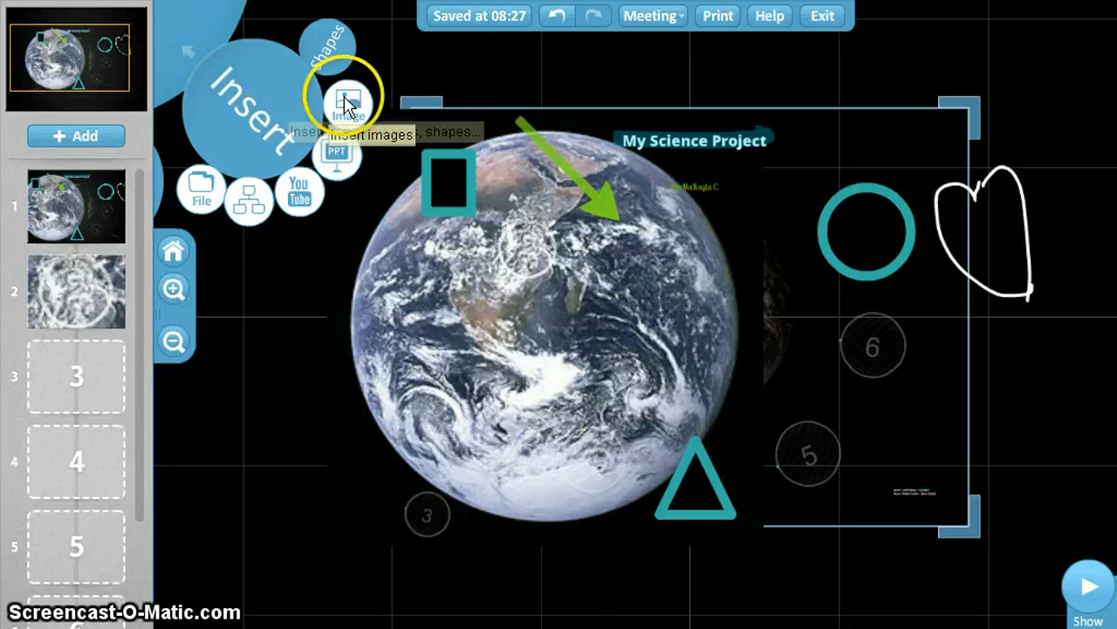
click(197, 36)
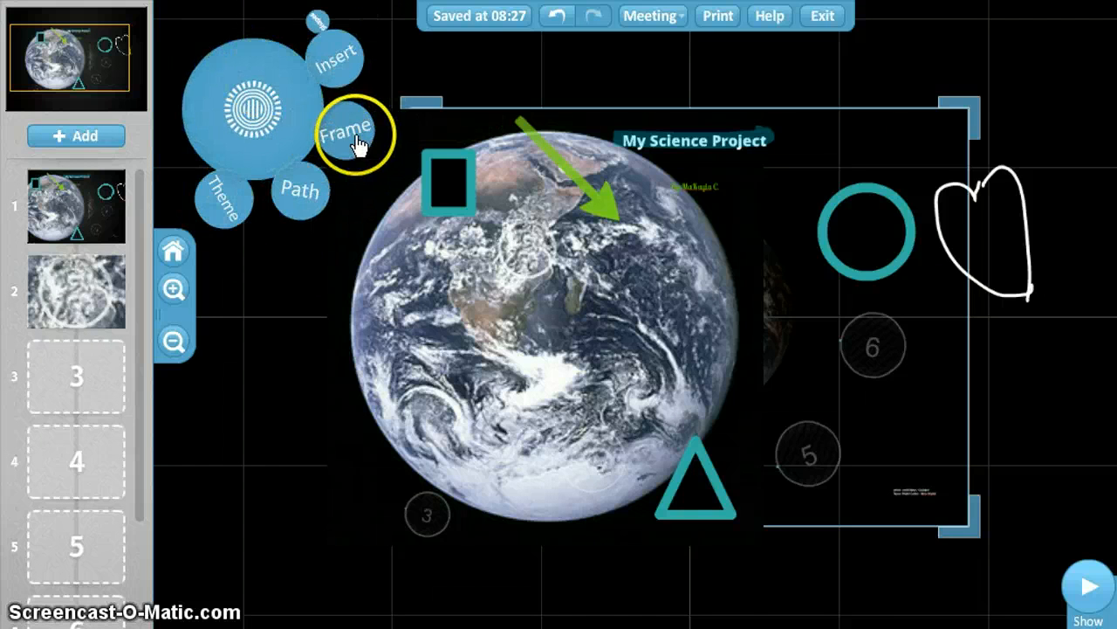
click(351, 144)
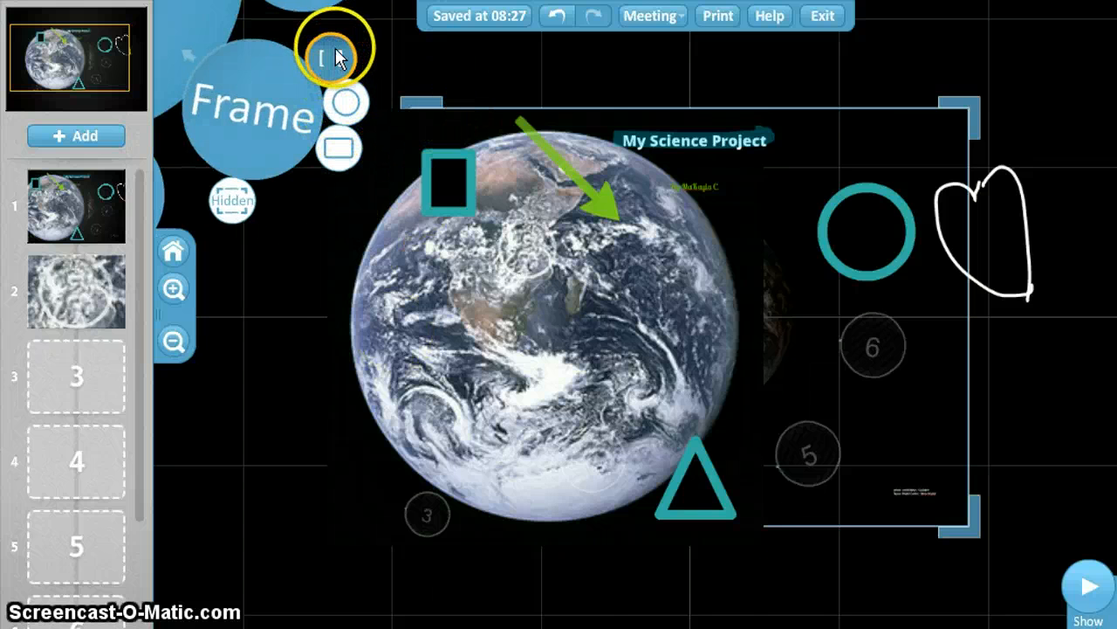
click(93, 216)
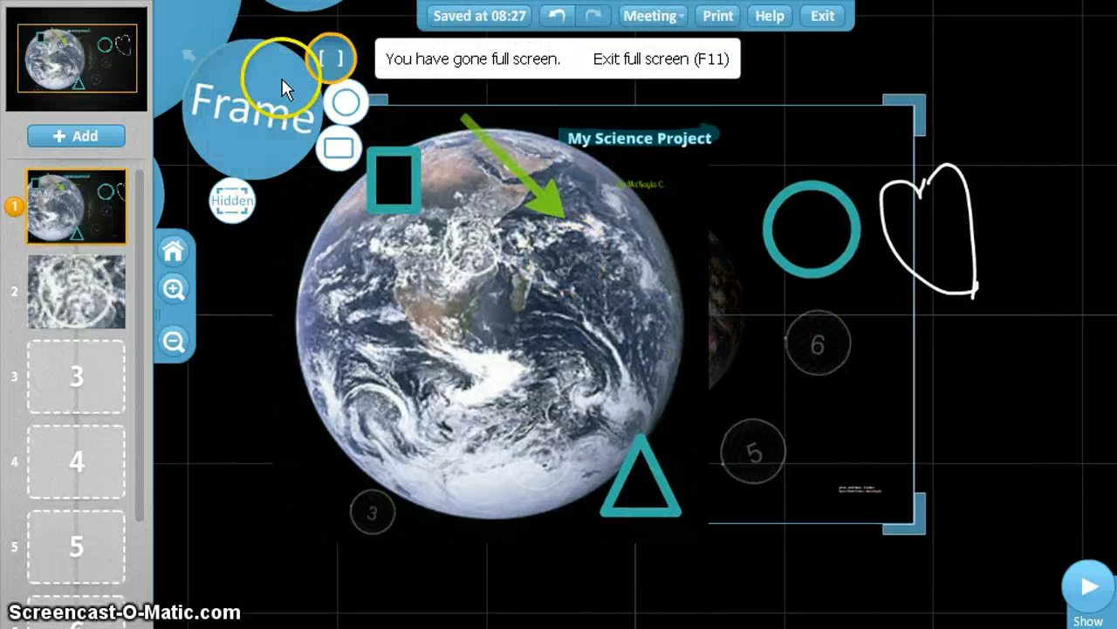
click(187, 19)
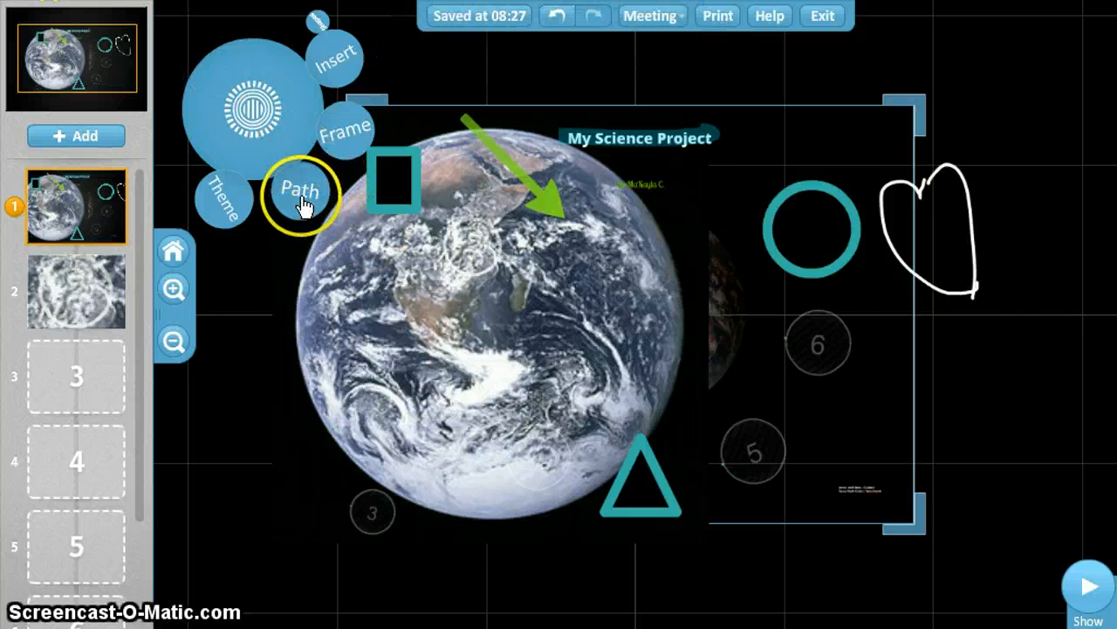
Enter path editing, dismiss the hint note and examine the order of the prezi's path steps
click(299, 196)
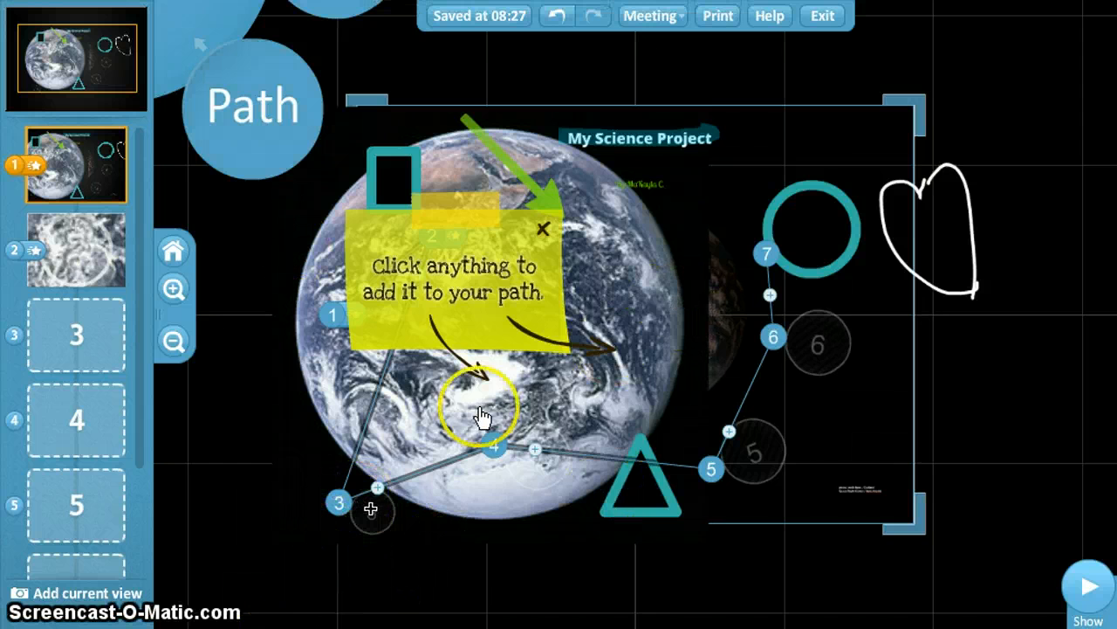
click(542, 232)
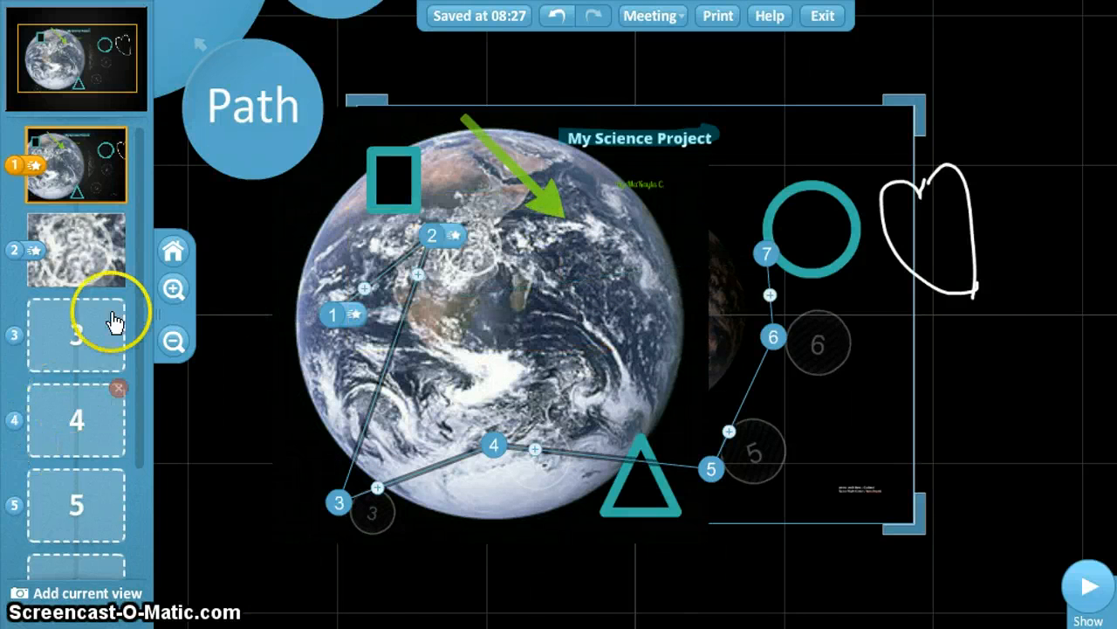
scroll(140, 294, down, 4)
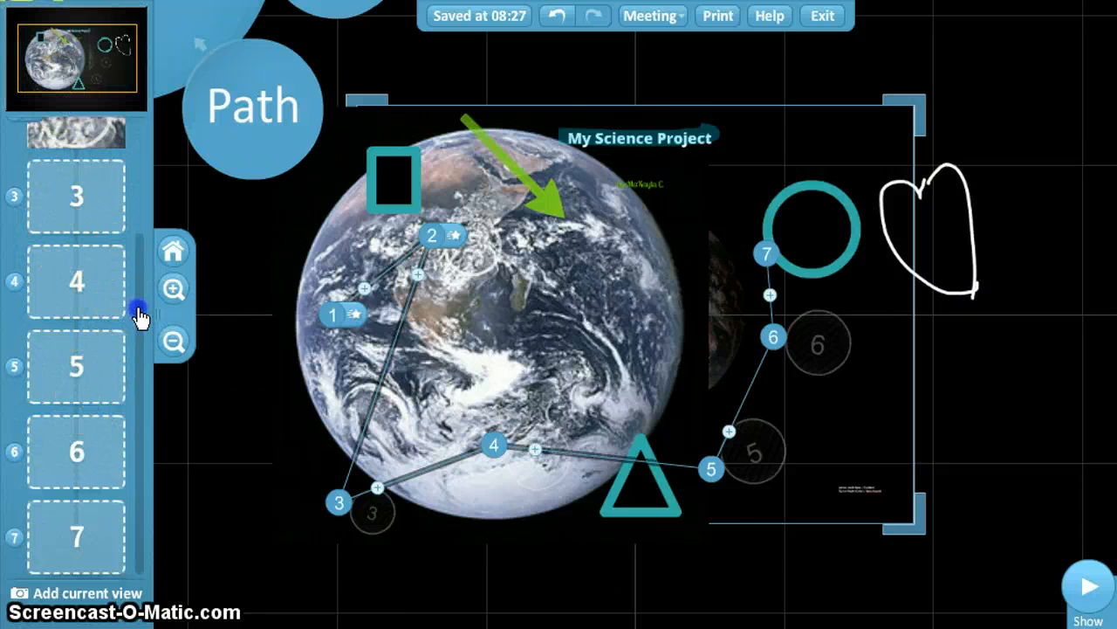
drag(140, 315, 137, 135)
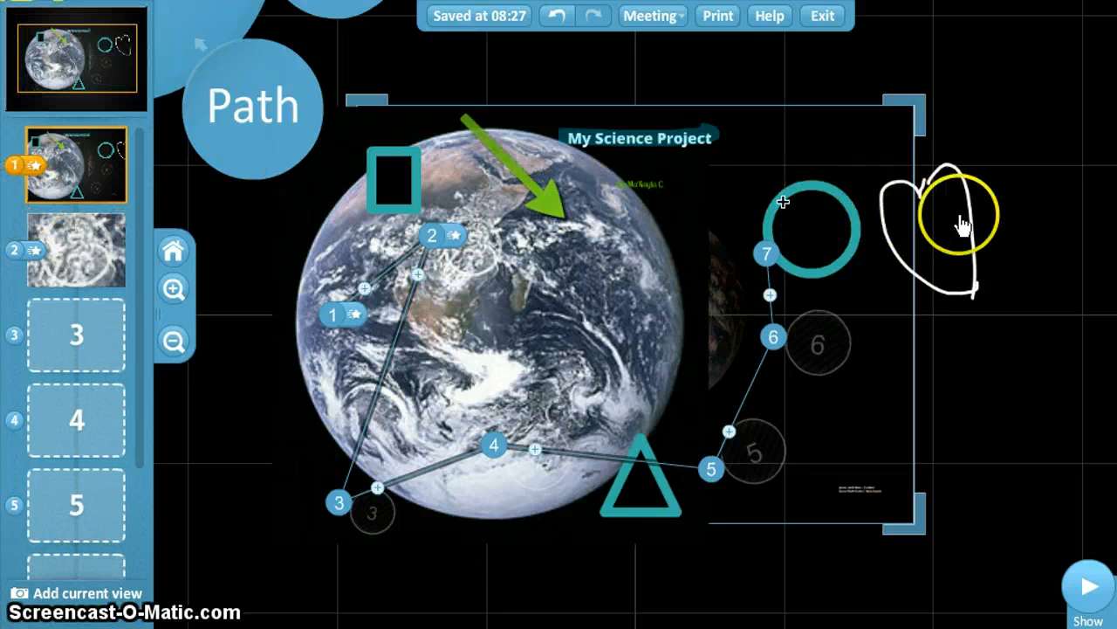
click(821, 249)
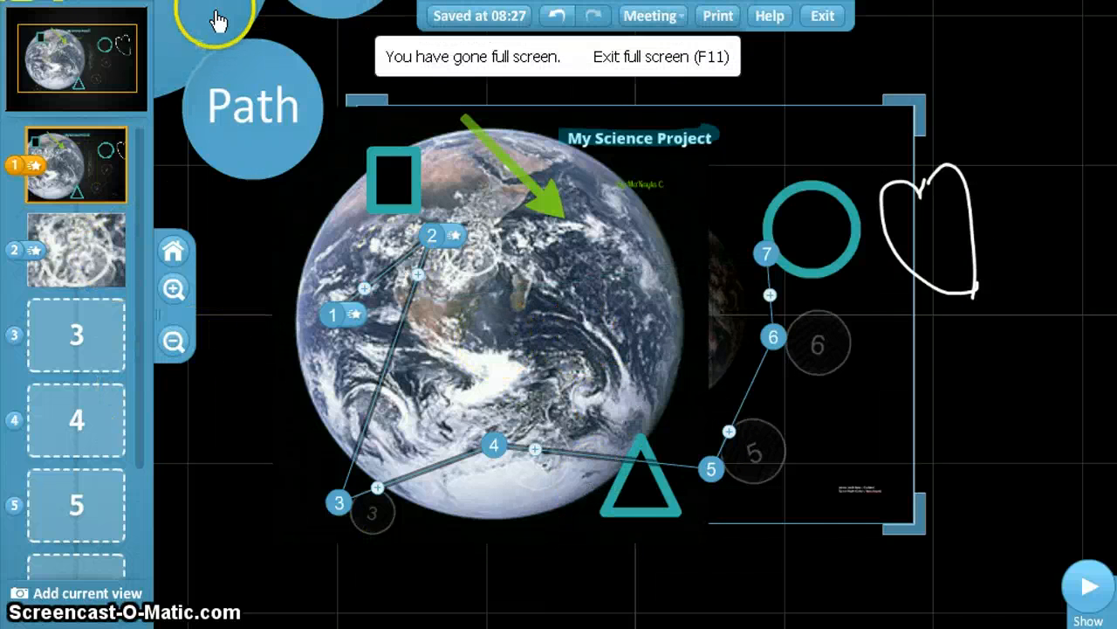
click(216, 21)
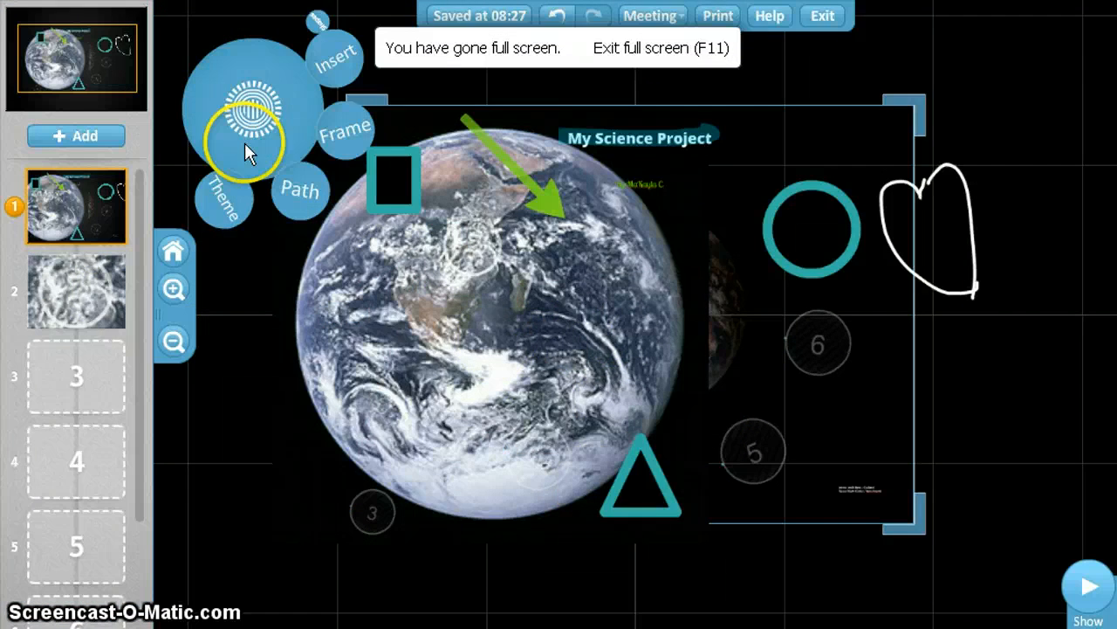
Try the Orange, Manifesto and Neon themes on the prezi and settle on the Midnight theme
click(231, 194)
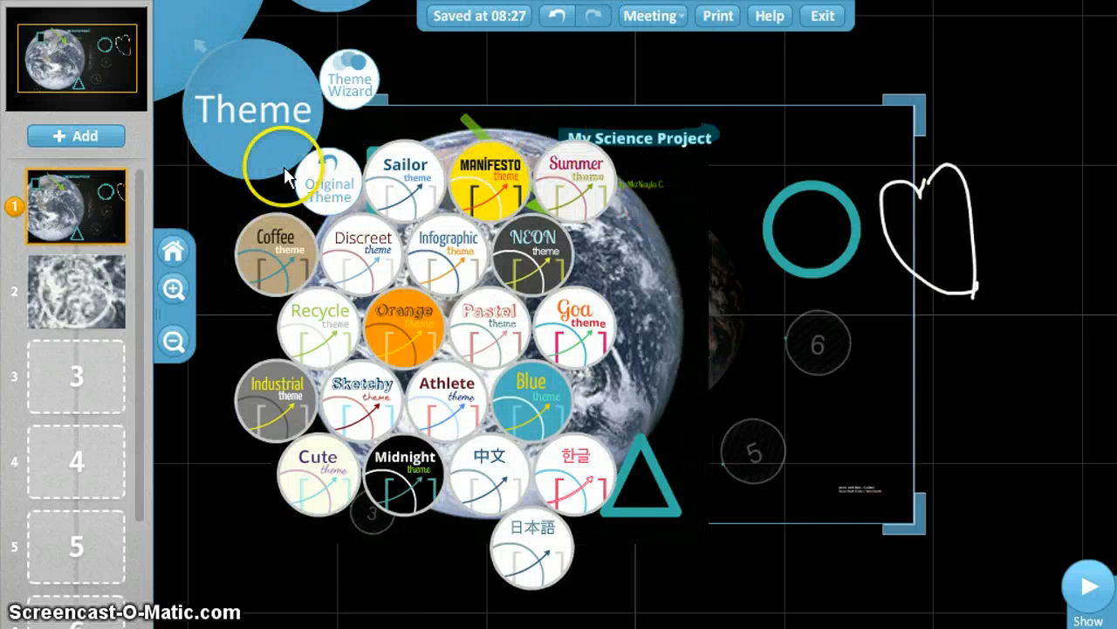
click(405, 321)
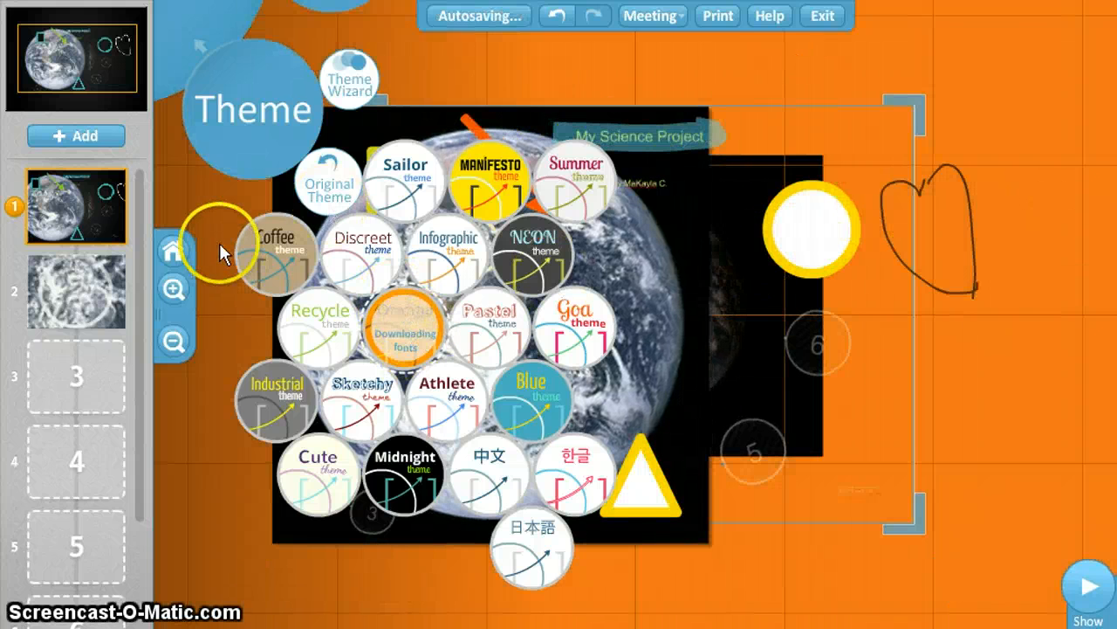
click(505, 186)
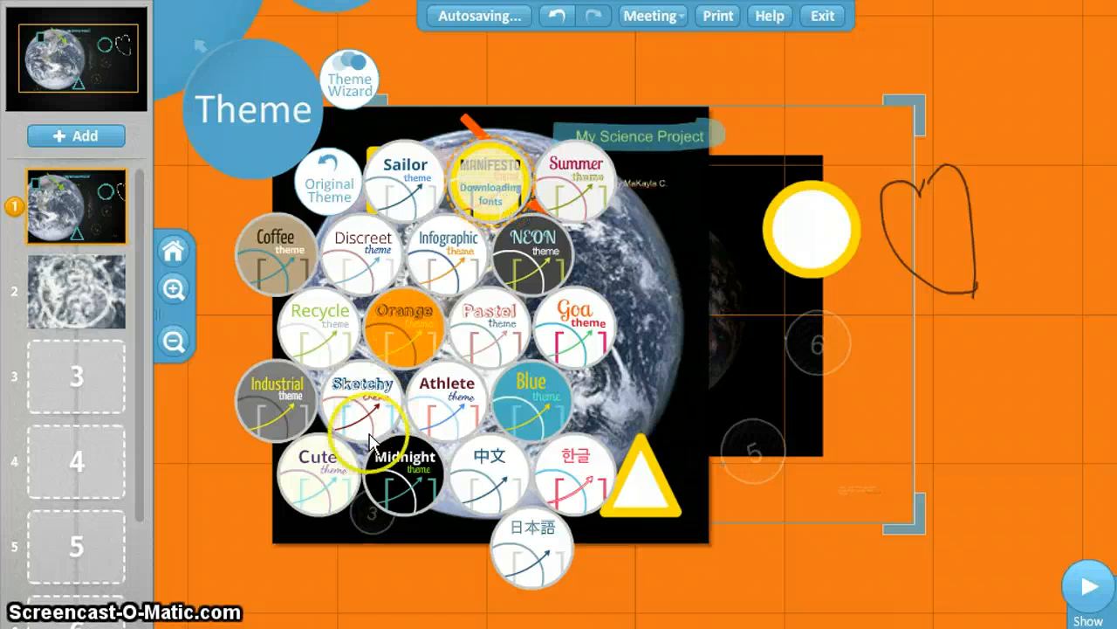
click(414, 480)
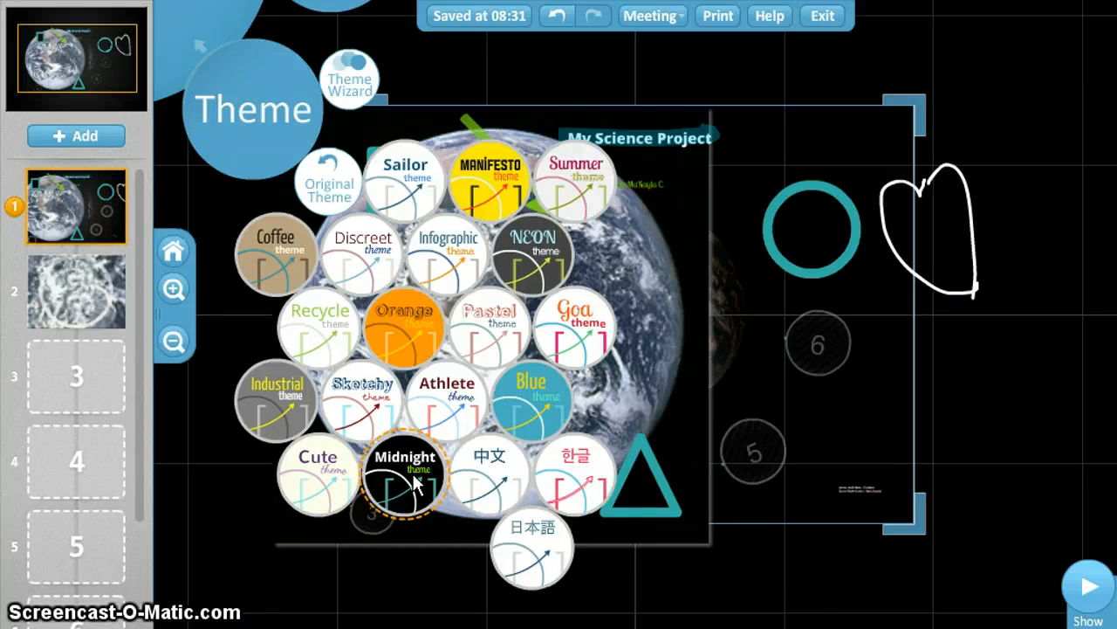
click(527, 247)
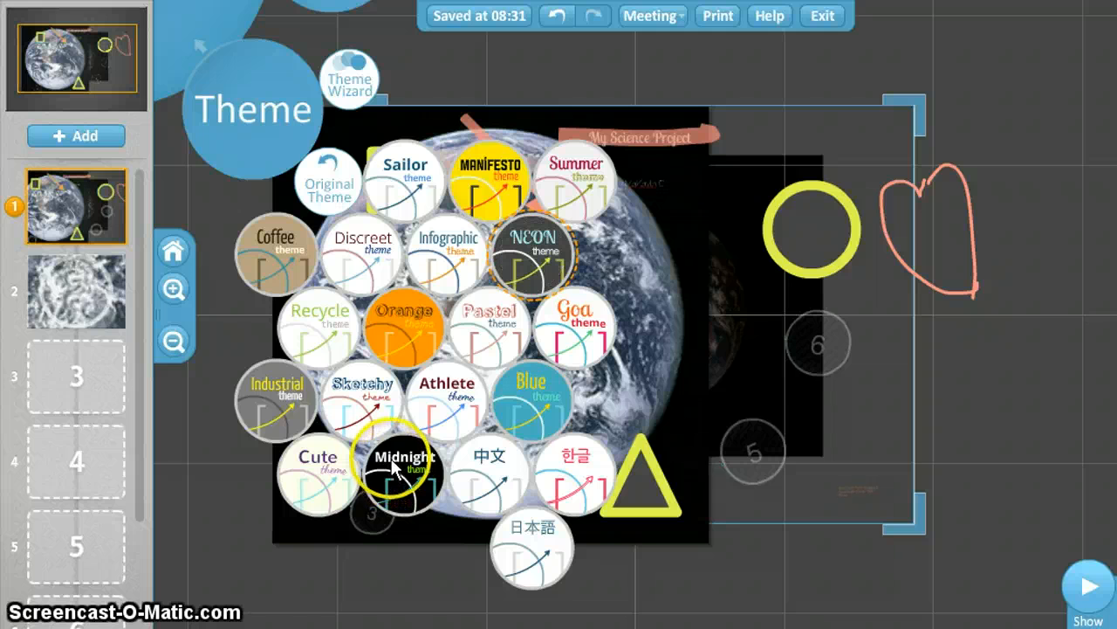
click(395, 463)
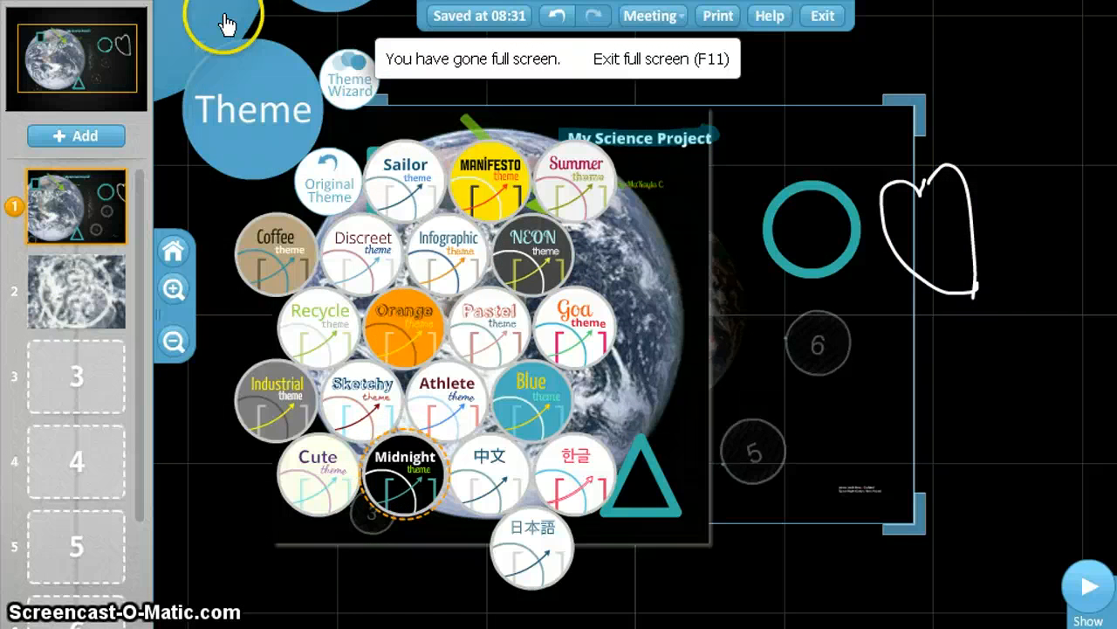
click(172, 54)
Check the canvas at different zoom levels, finishing with the overview frame back in view
click(173, 339)
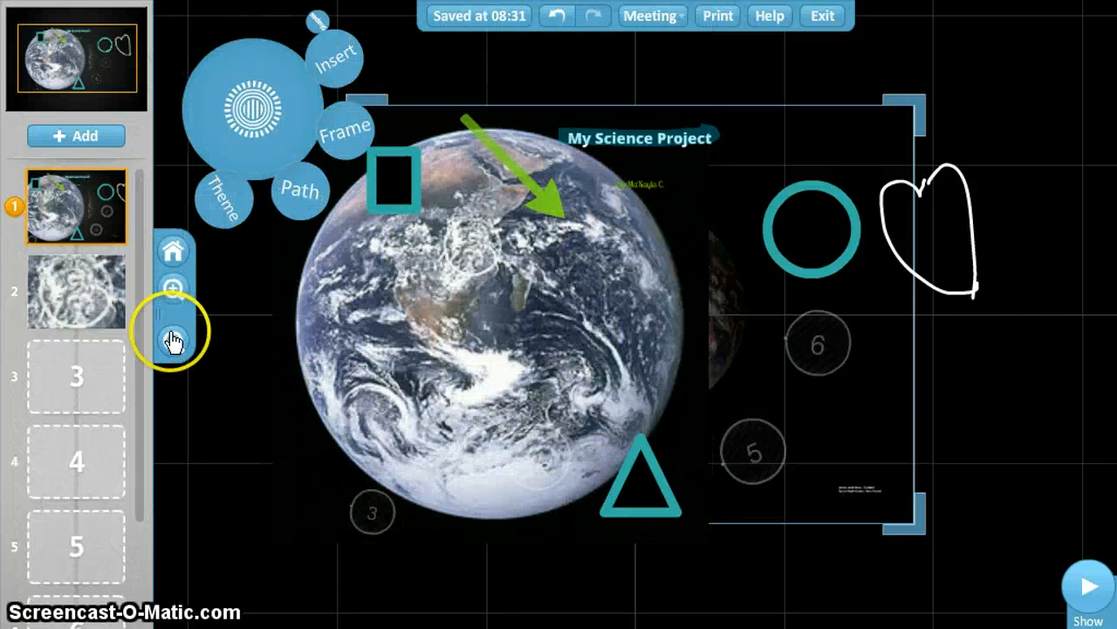
click(173, 340)
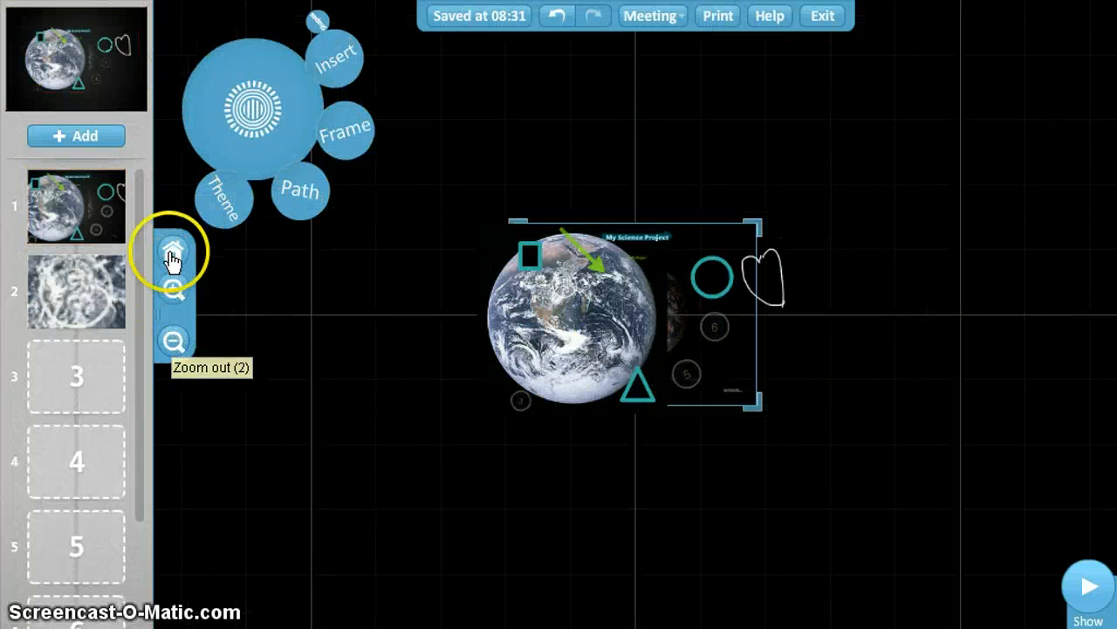
click(173, 255)
click(173, 342)
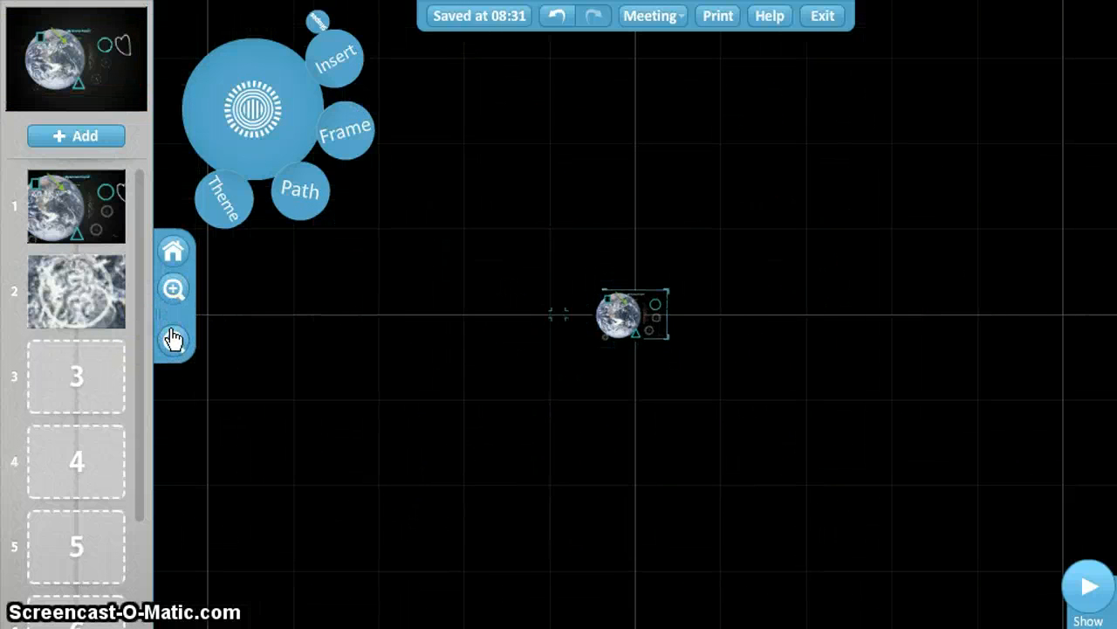
click(173, 289)
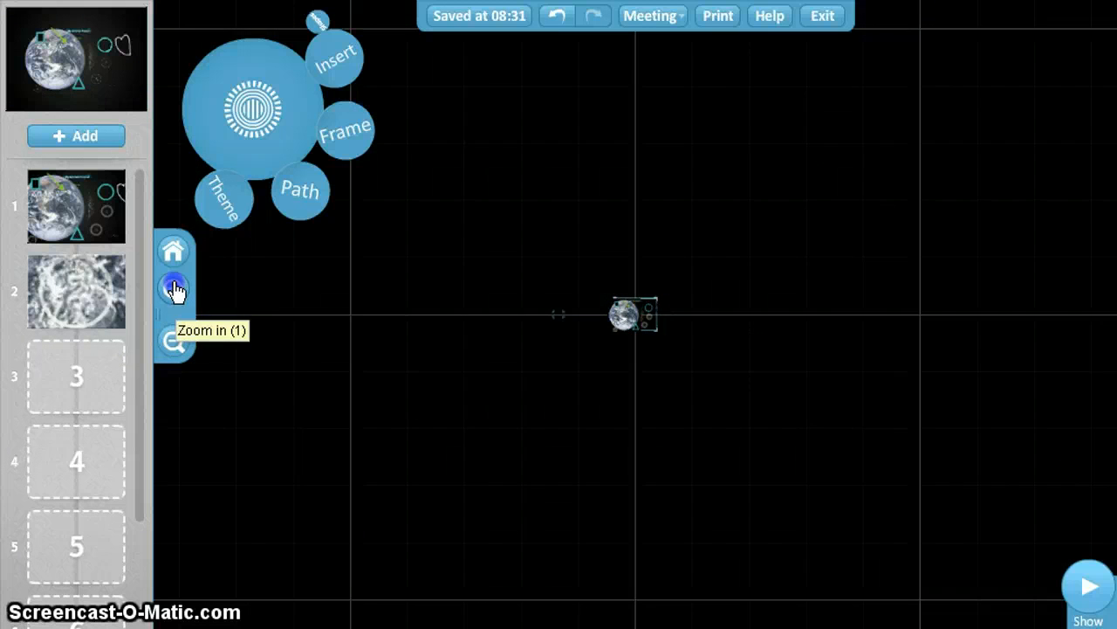
click(173, 289)
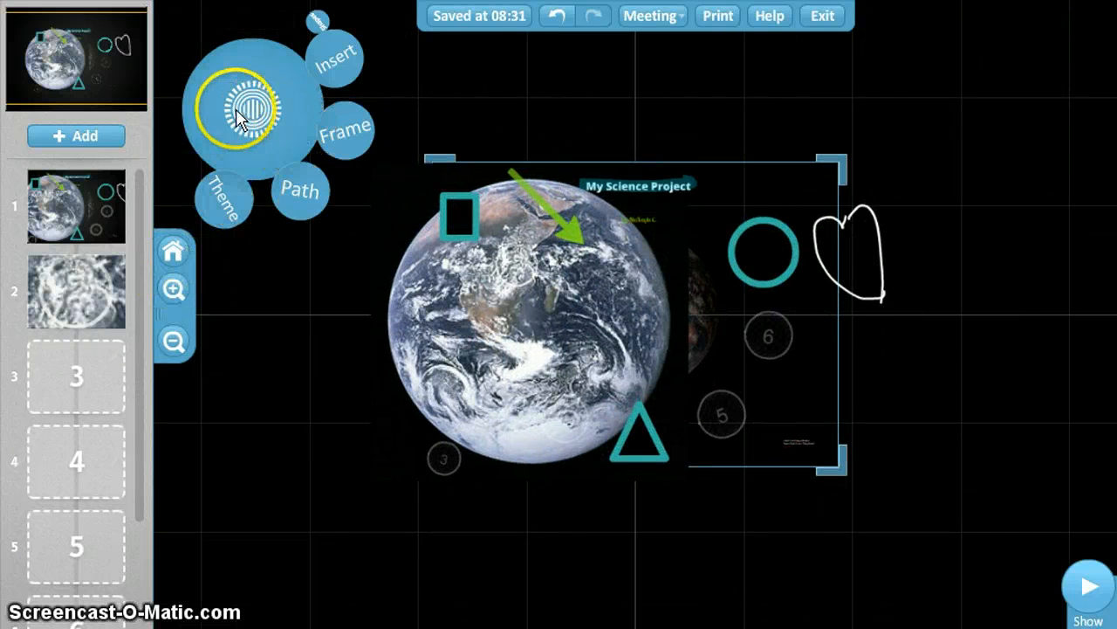
Present the prezi and advance through its path from the overview to frame 7, allowing full screen
click(1087, 583)
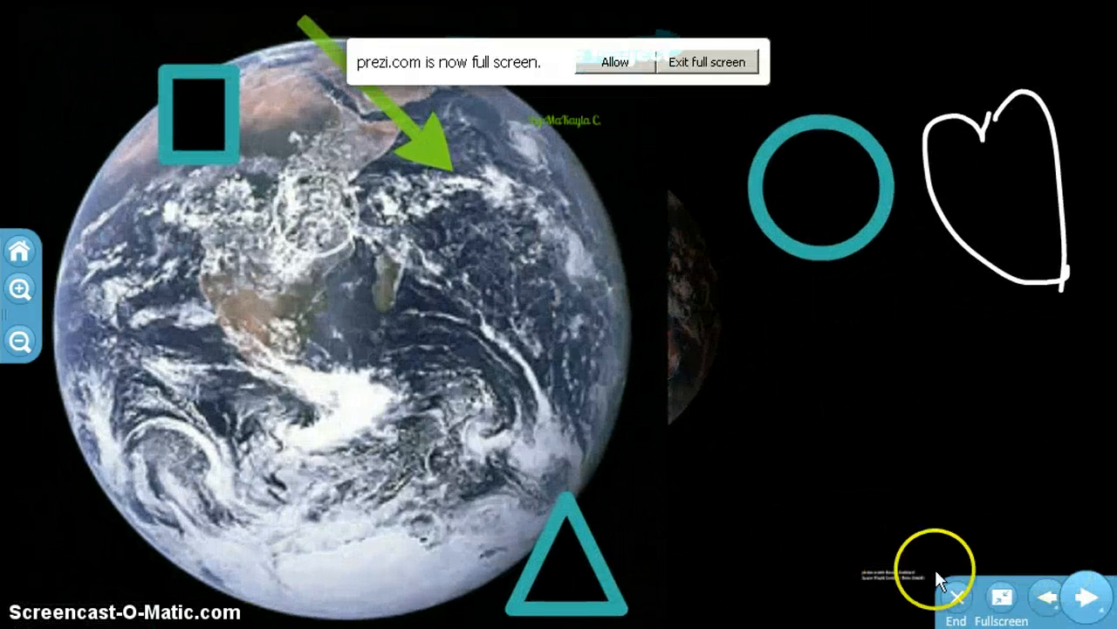
click(1089, 599)
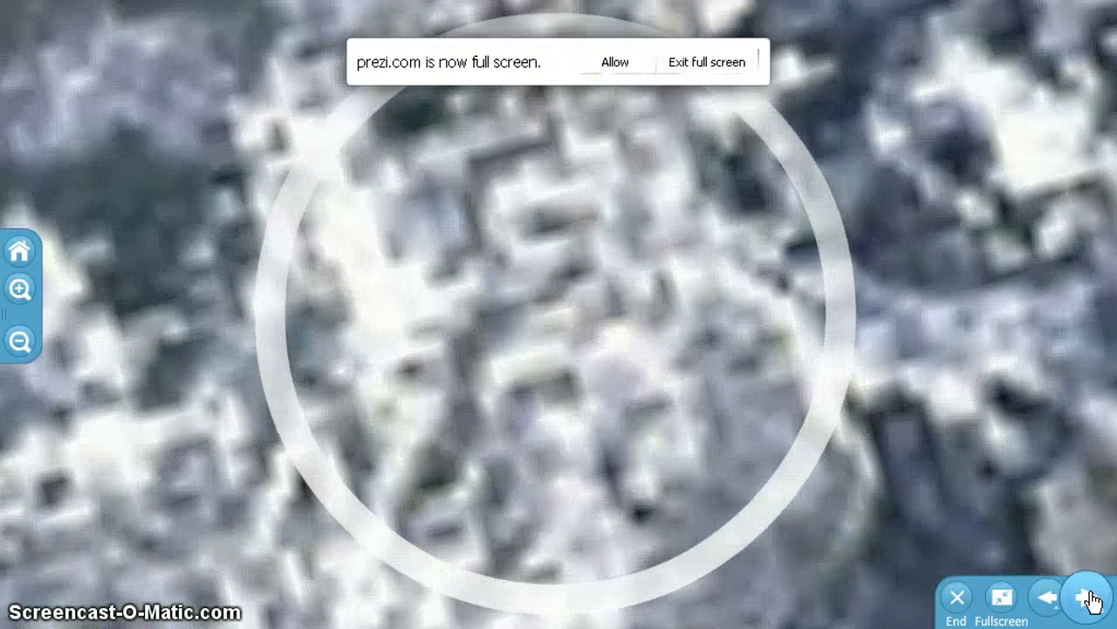
click(1089, 599)
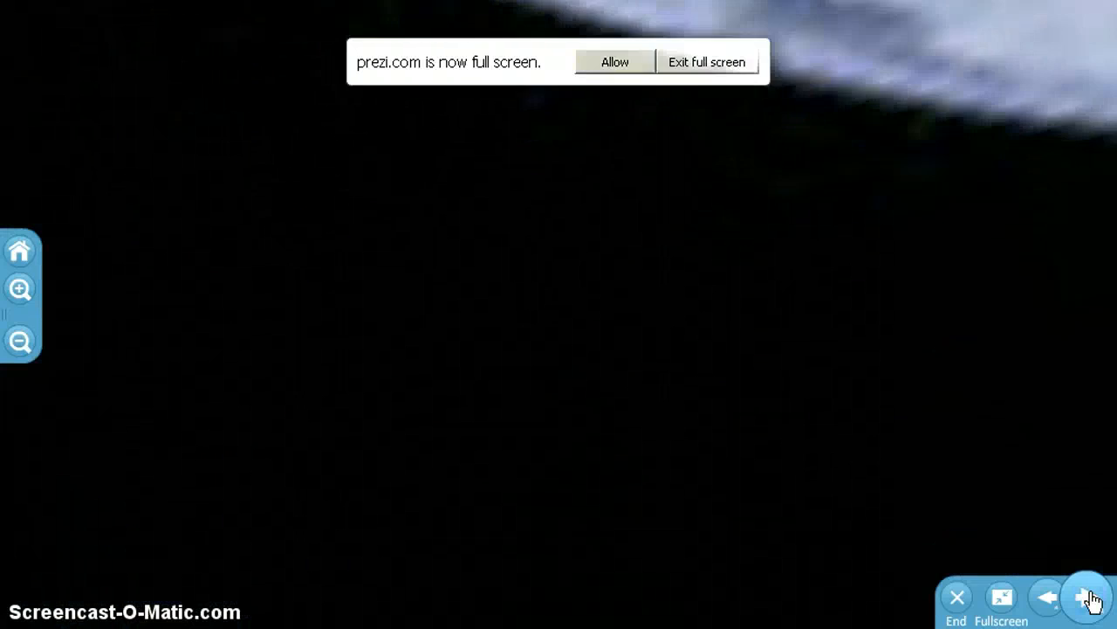
click(1090, 599)
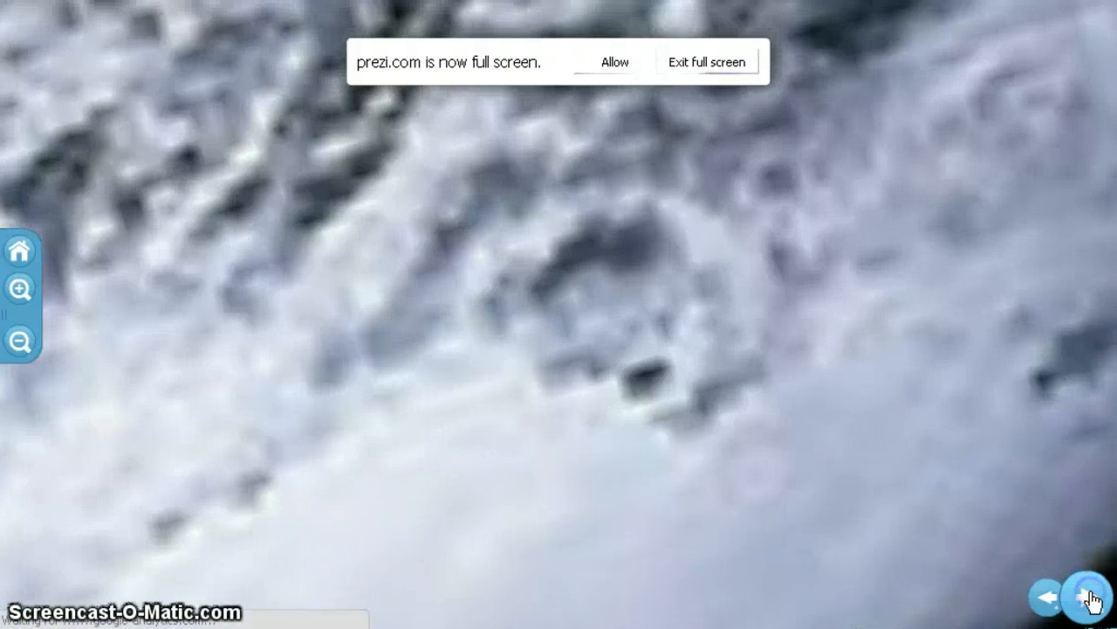
click(1089, 599)
click(1090, 599)
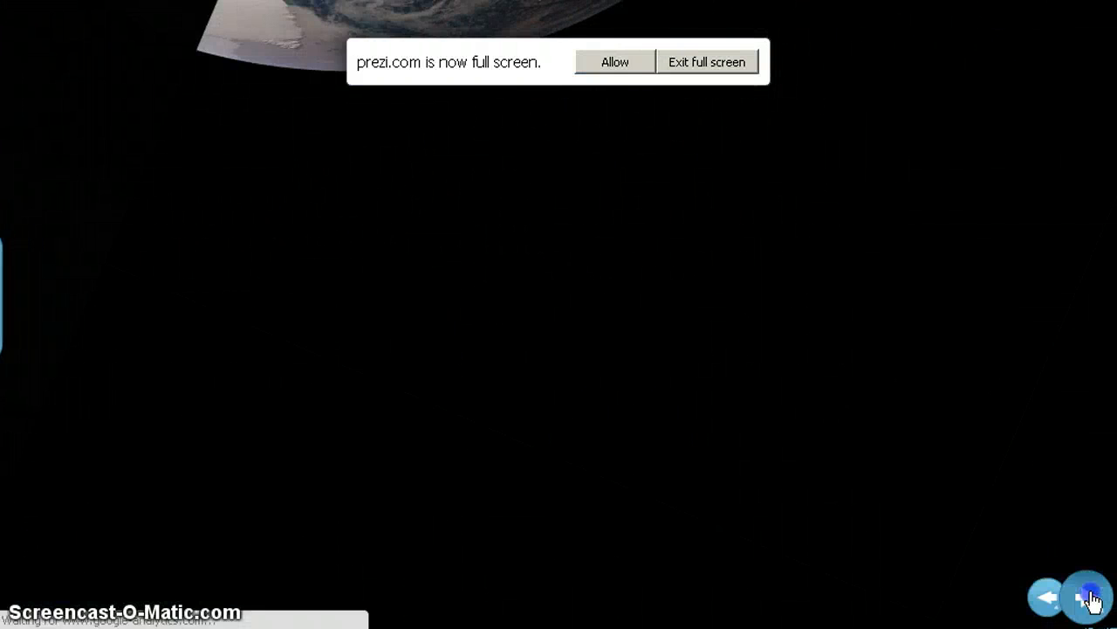
click(1090, 598)
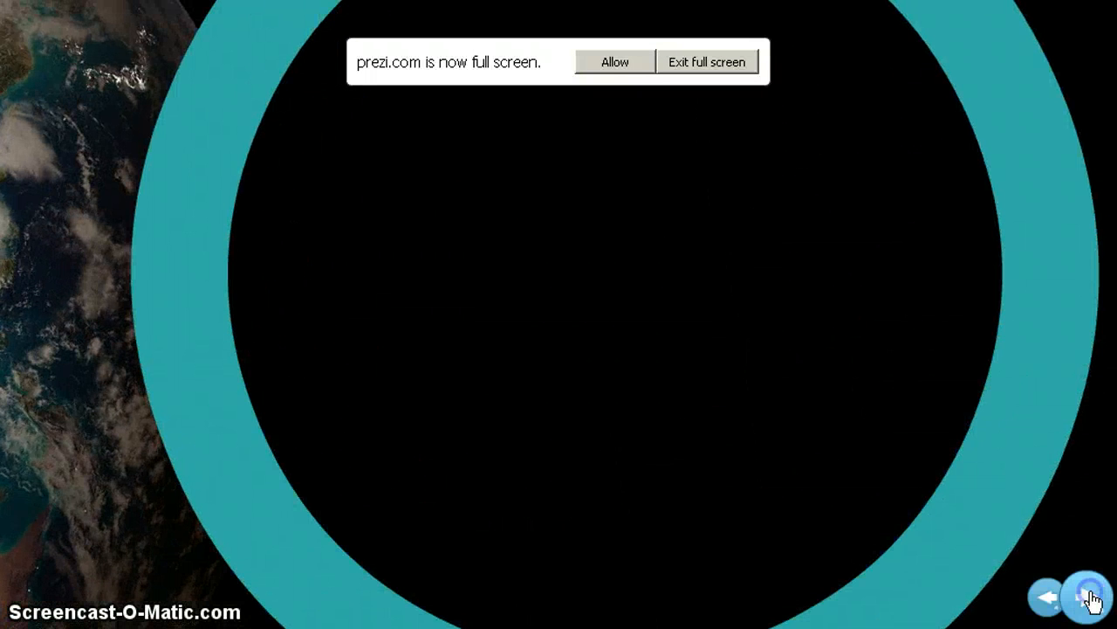
click(599, 62)
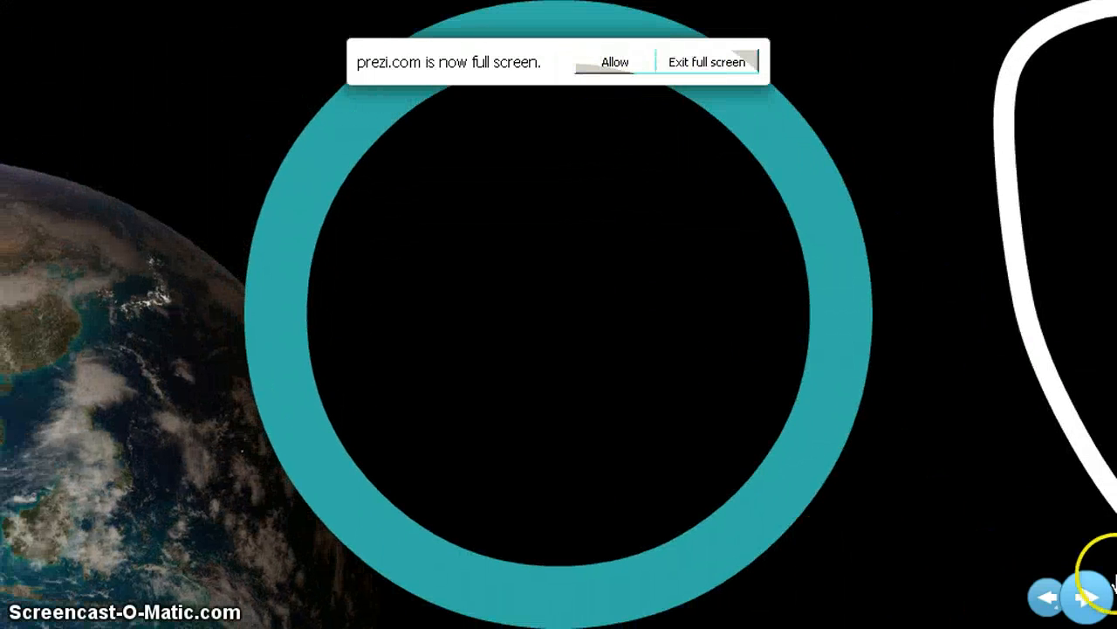
mouse_move(1044, 602)
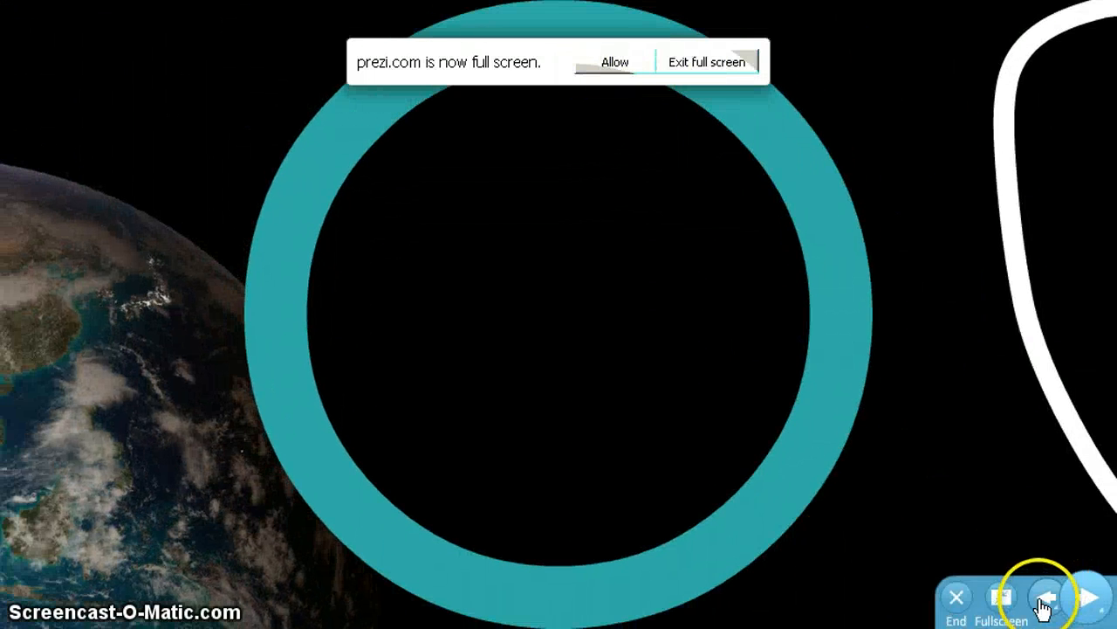
End the presentation and save the prezi
click(956, 603)
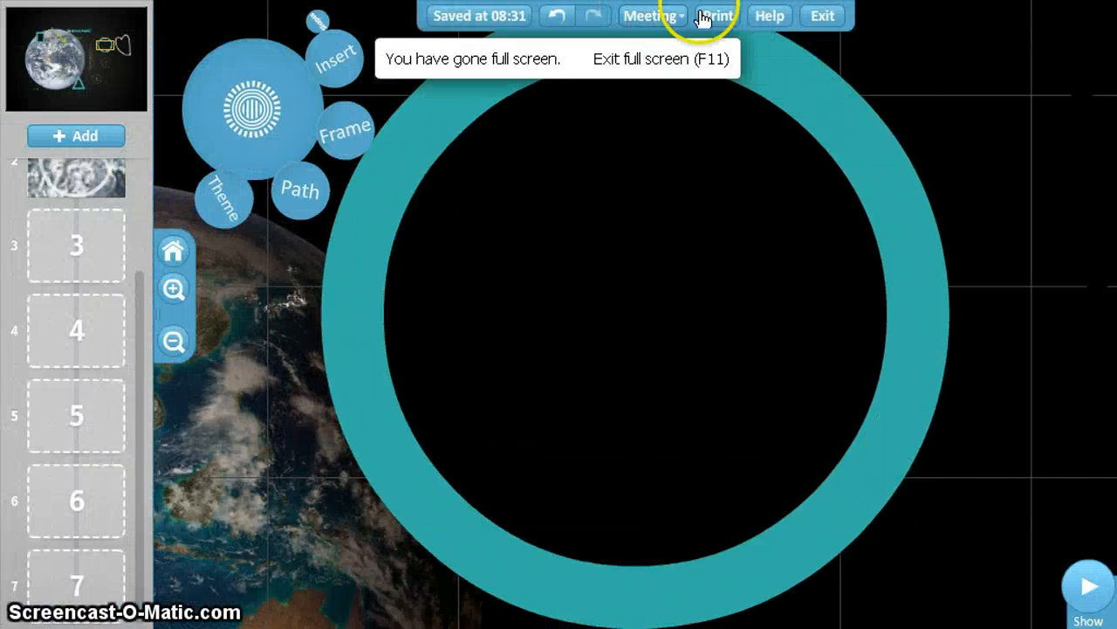
click(469, 19)
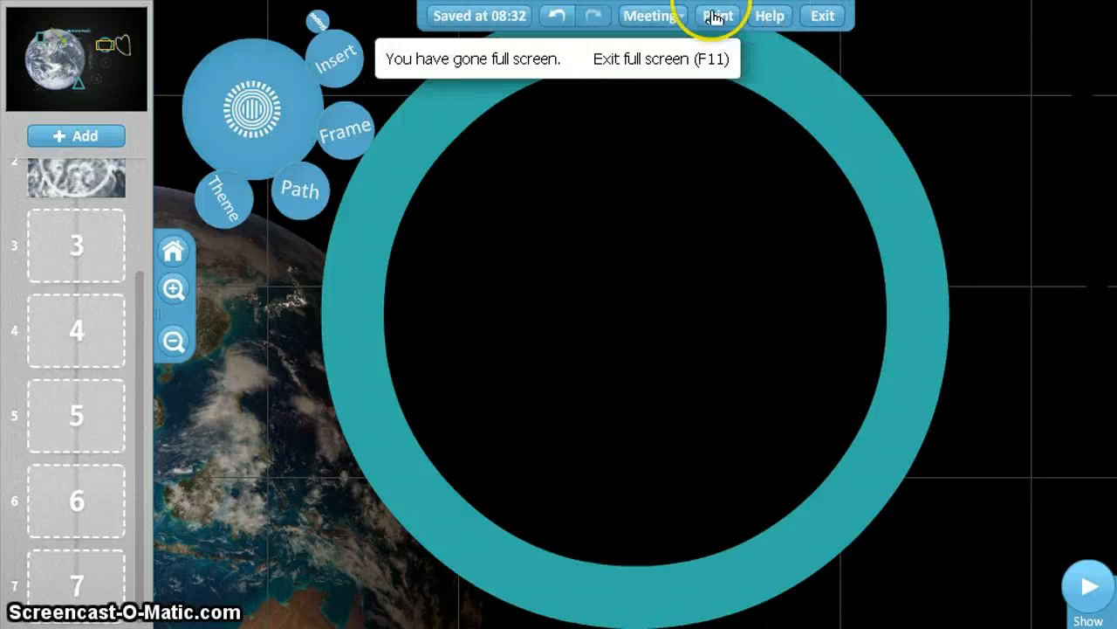
Exit the prezi editor and post the comment "I love your prezi what theme did you use" on the Science Project page
click(821, 17)
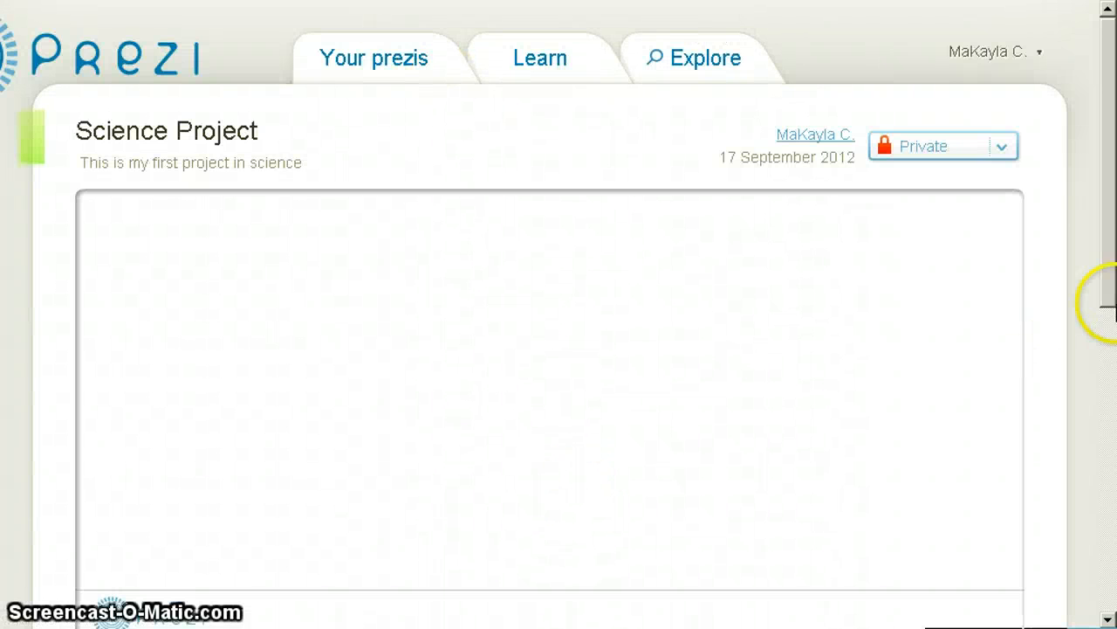
drag(1106, 257, 1110, 344)
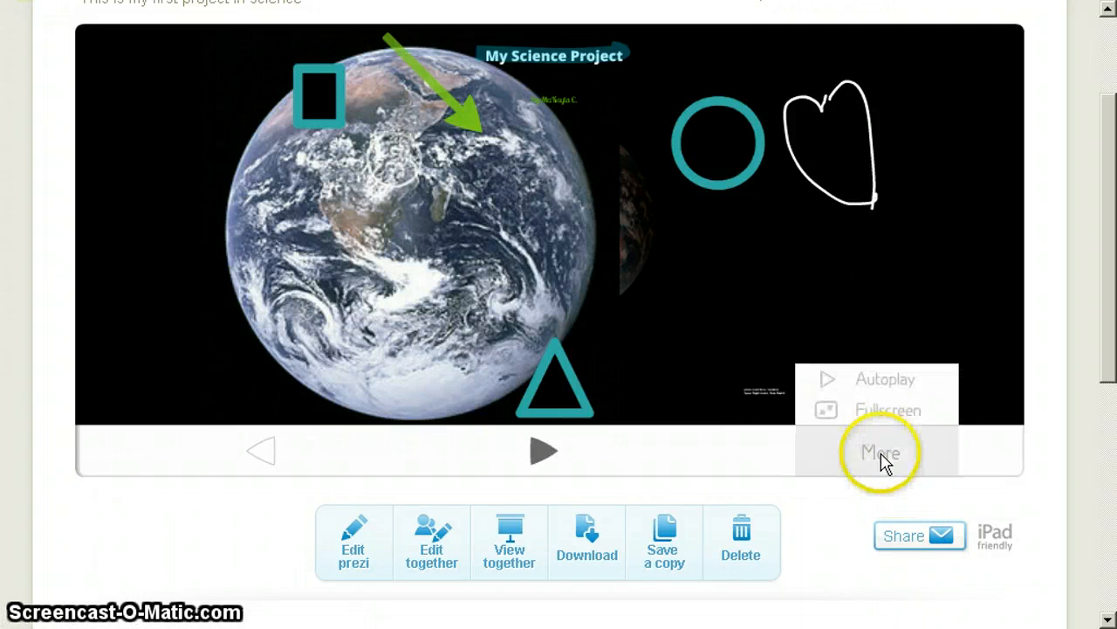
drag(1109, 321, 1112, 502)
click(310, 326)
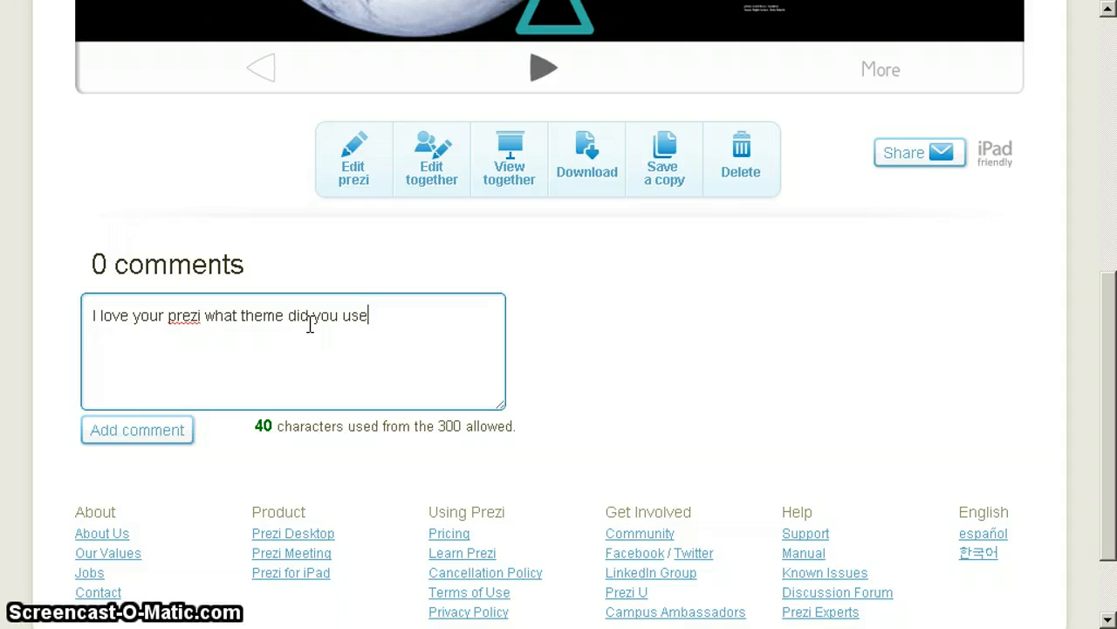
click(152, 444)
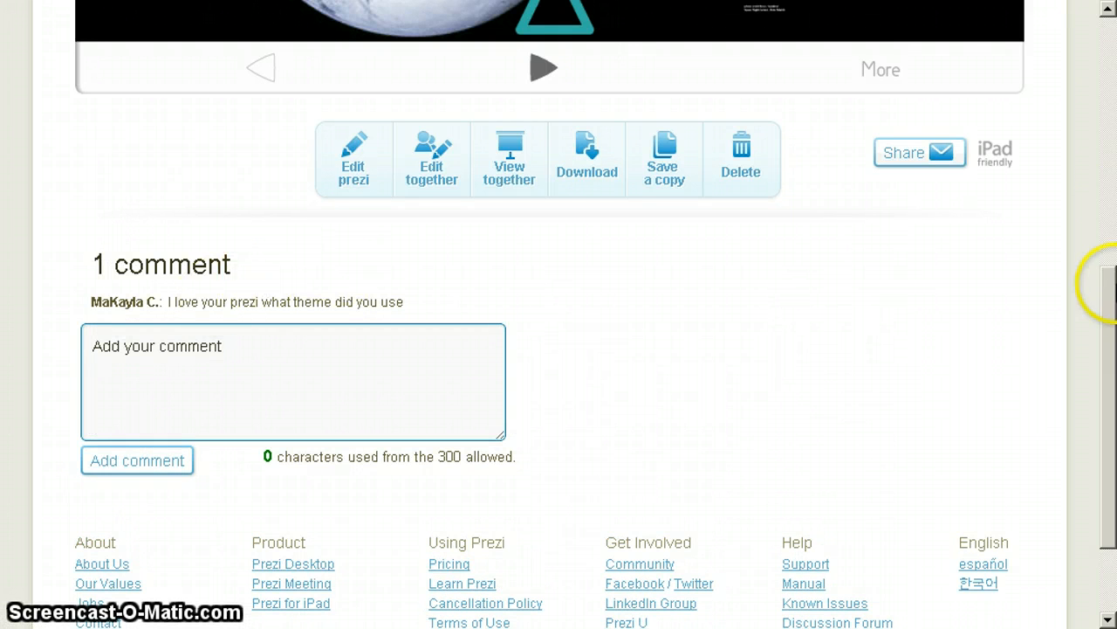
Check the prezi's iPad compatibility note and its privacy options, leaving the Private setting selected
drag(1107, 288, 1063, 219)
mouse_move(997, 351)
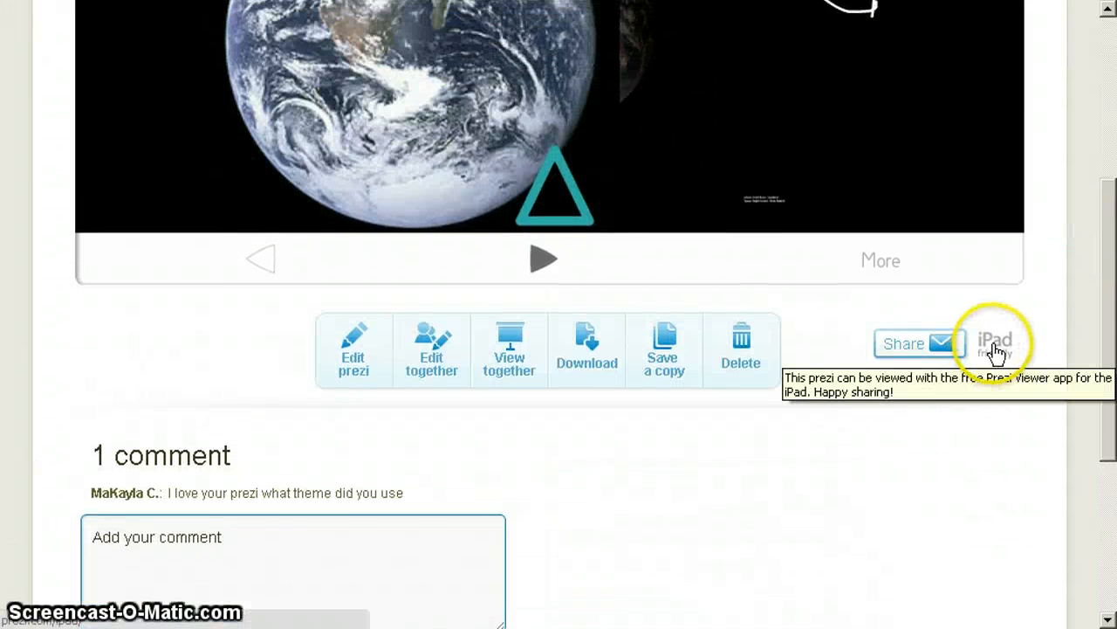
drag(1109, 362, 1107, 209)
click(1006, 122)
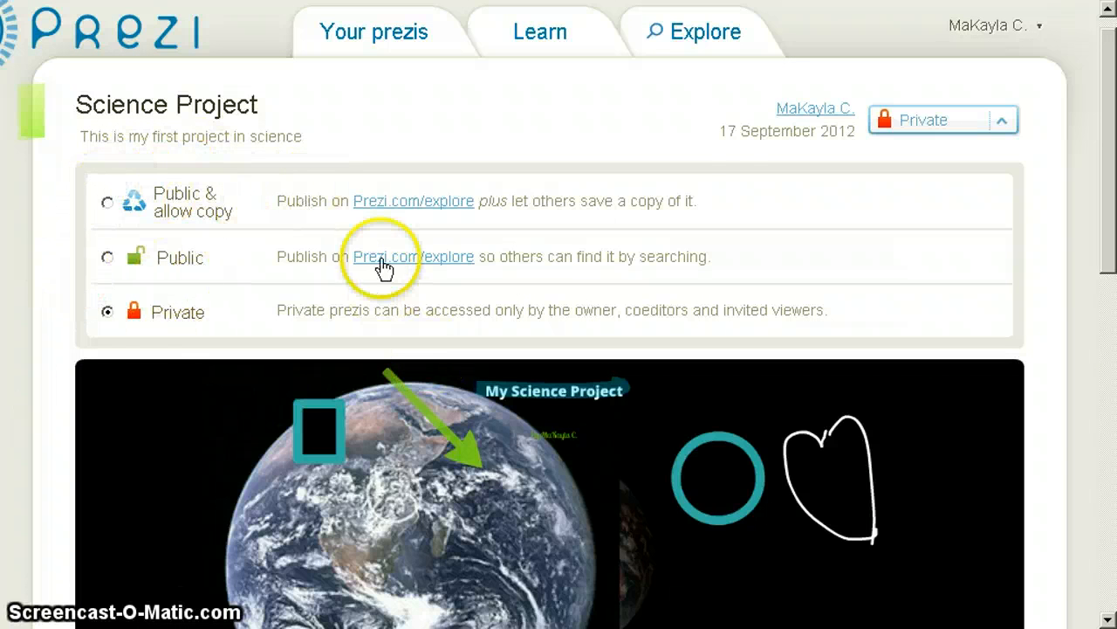
click(1009, 121)
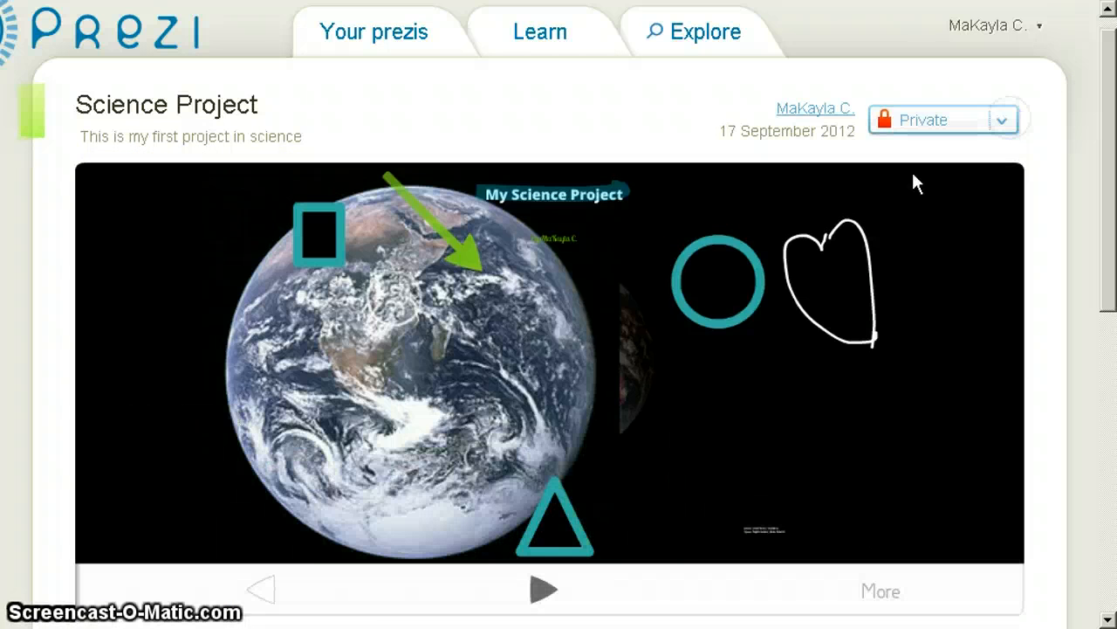
Take the browser out of full screen and open the Learn page to view its lessons
key(F11)
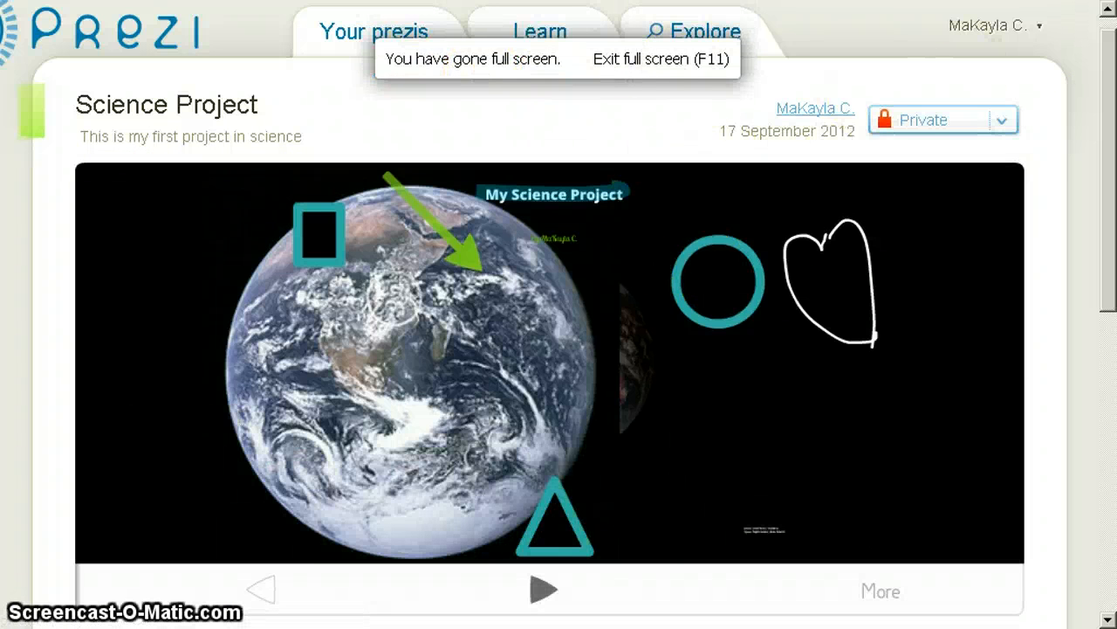
click(662, 58)
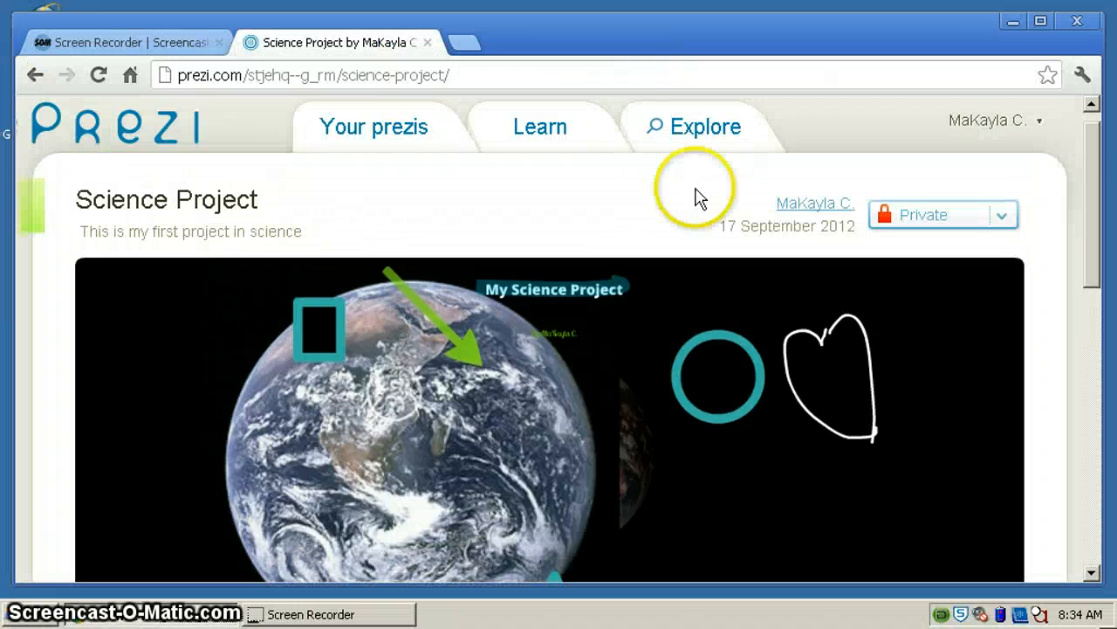
click(538, 150)
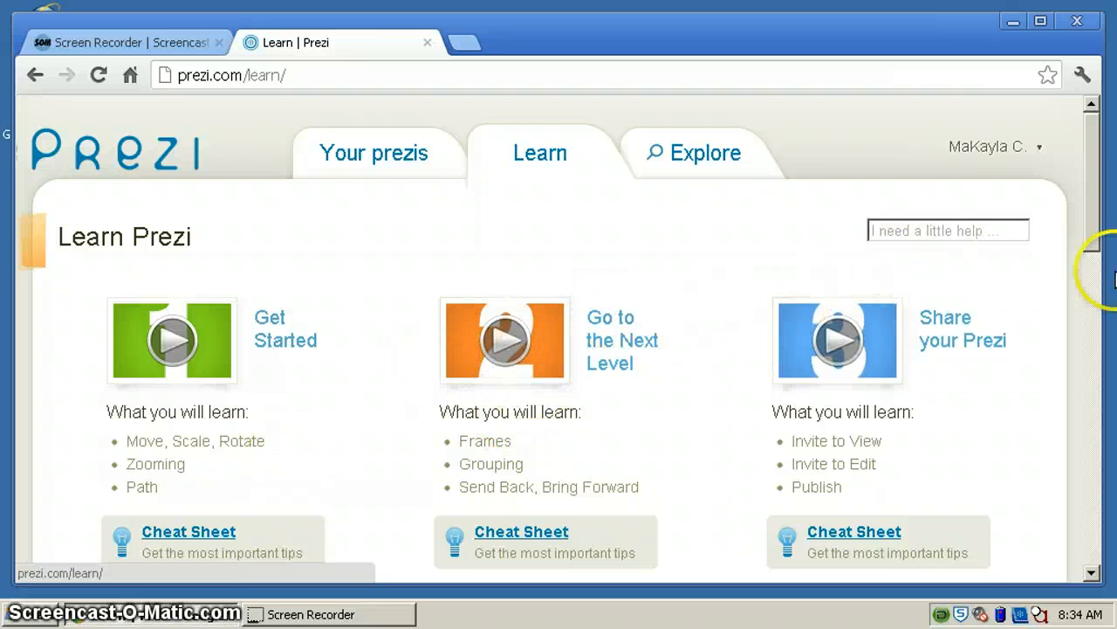
mouse_move(1089, 216)
mouse_down()
mouse_move(1100, 342)
mouse_move(1095, 225)
mouse_up()
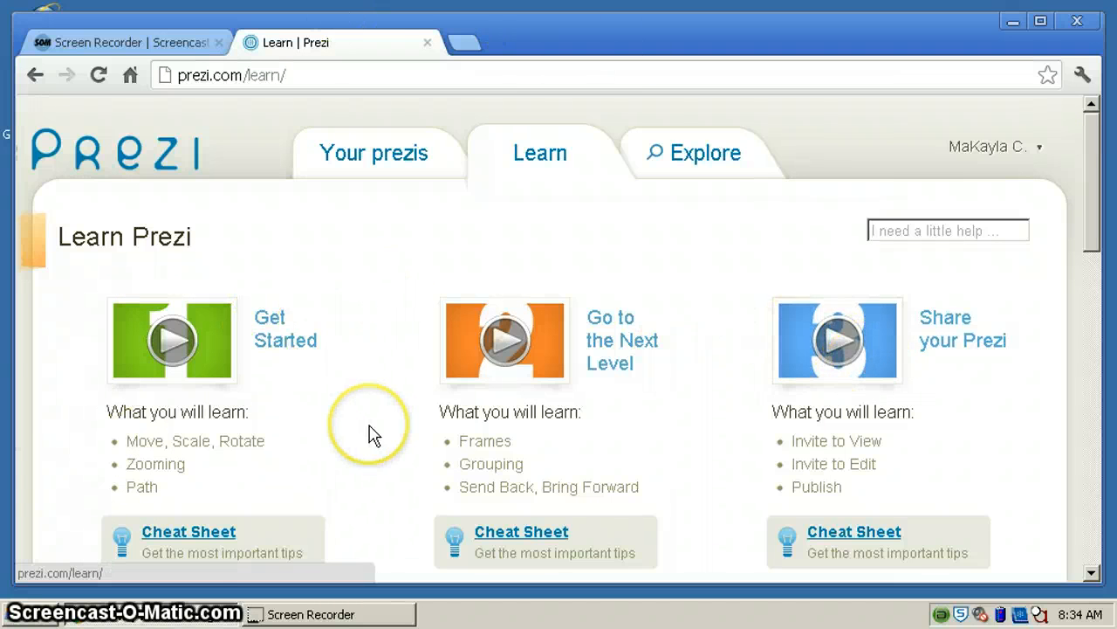
drag(369, 425, 802, 230)
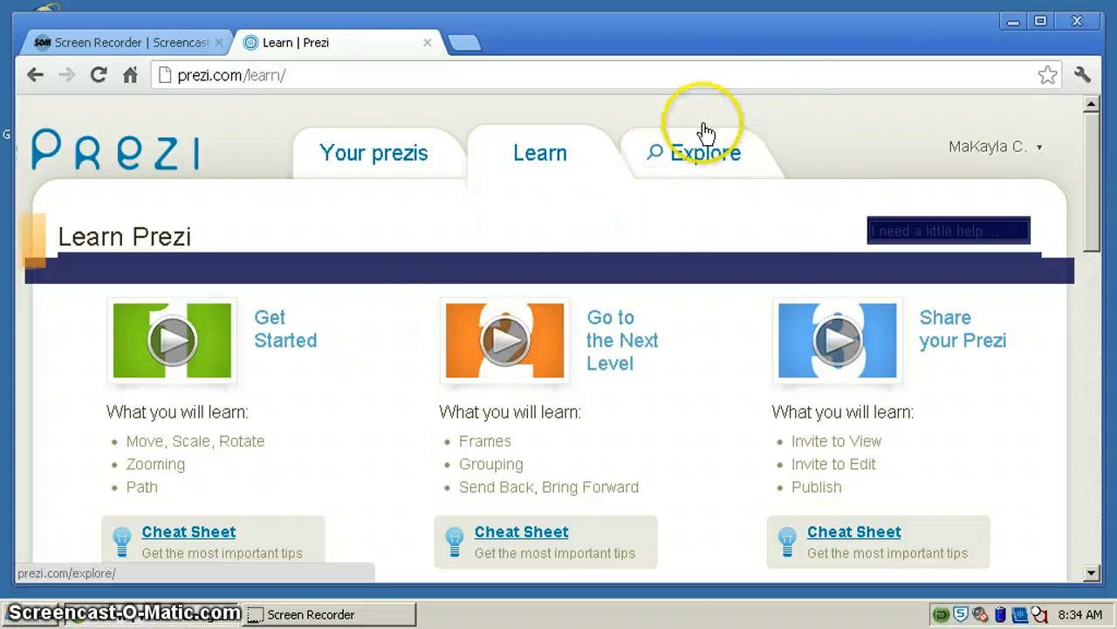
Search the Explore page for "dogs\" and look through the first page of results, returning to the beginning of the list
click(685, 161)
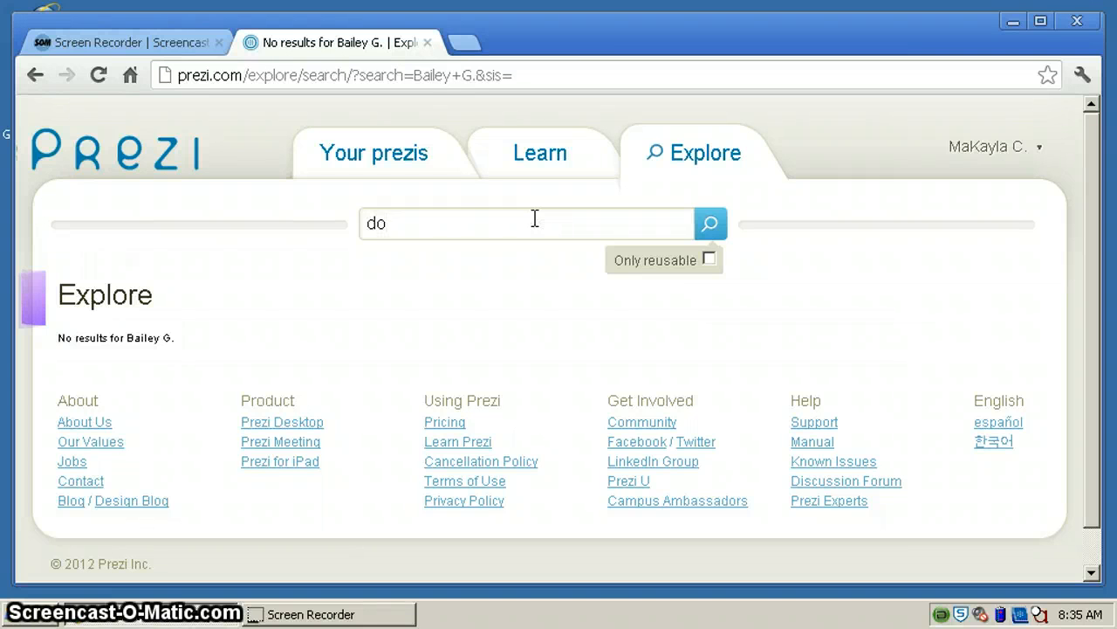
text(\)
key(Return)
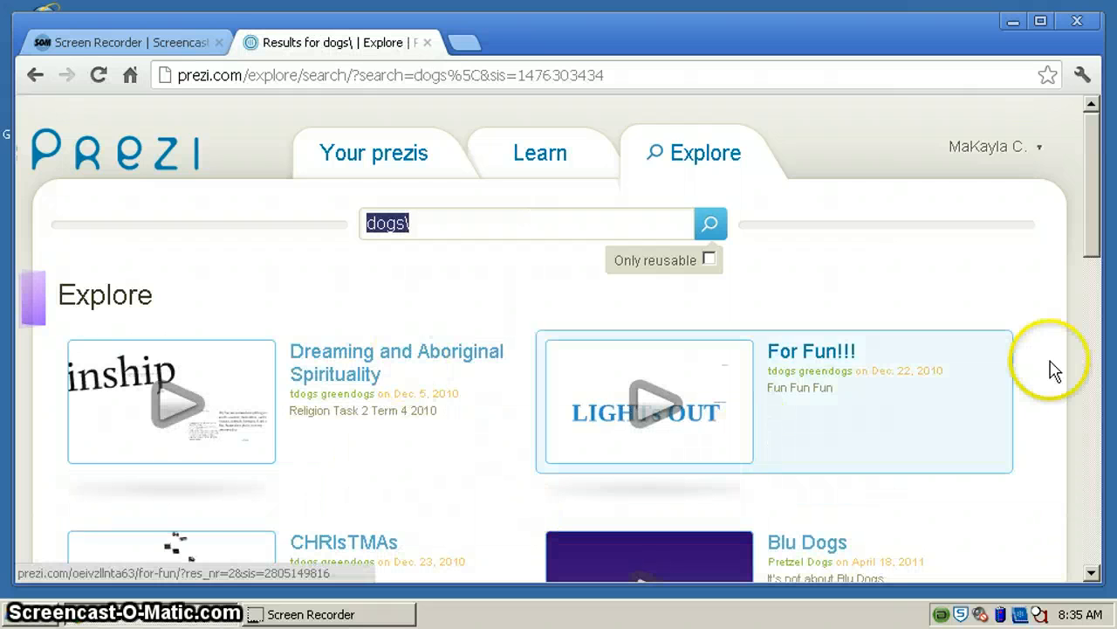
click(1092, 574)
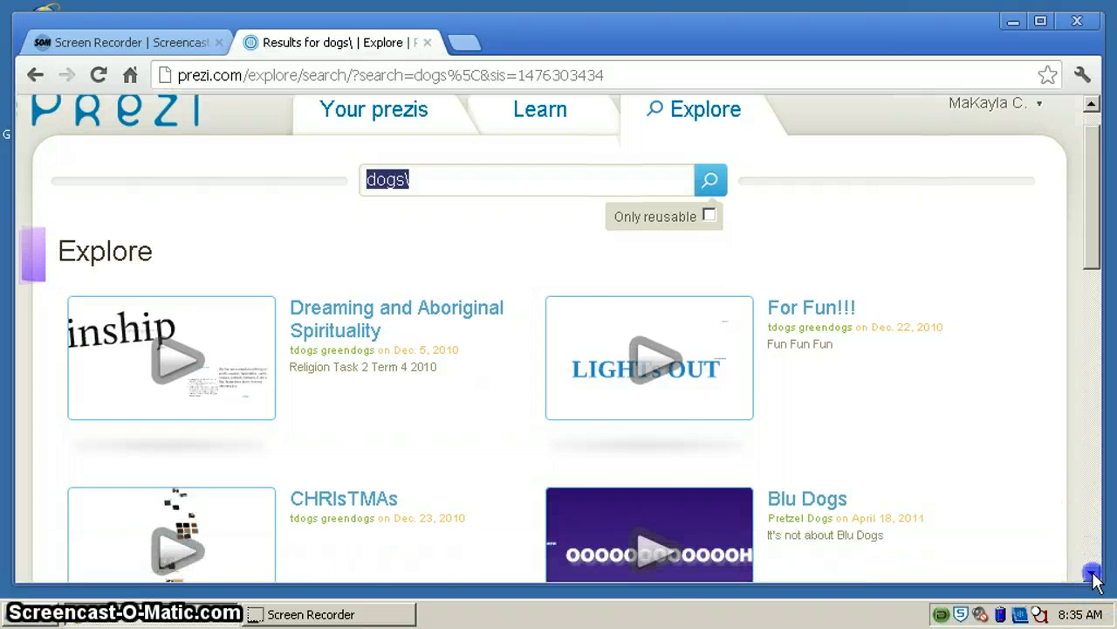
click(1092, 573)
click(1092, 574)
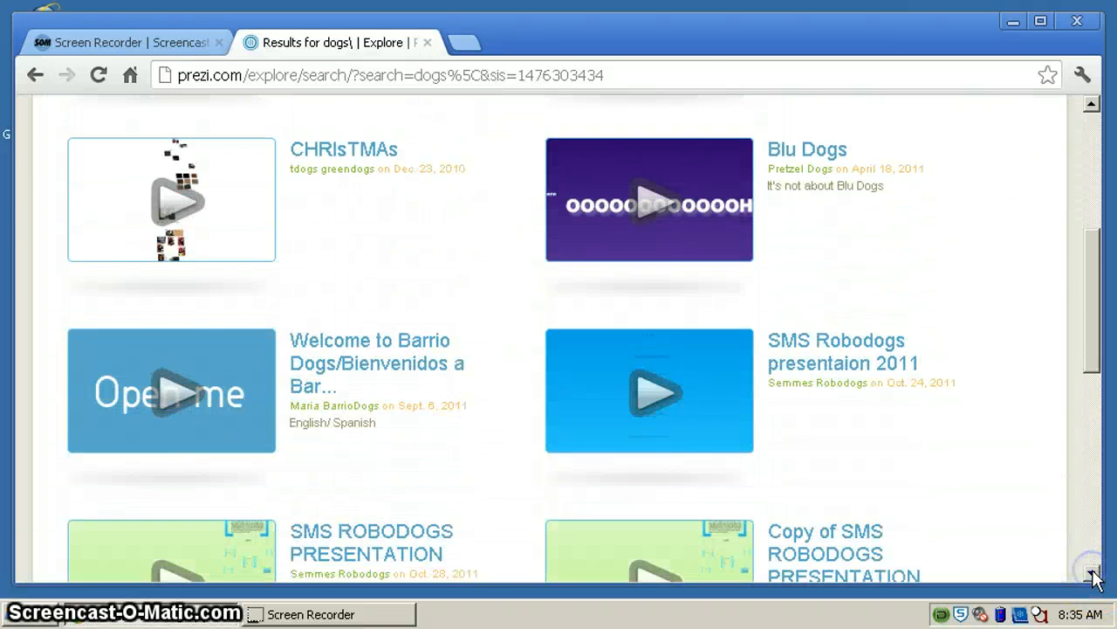
click(1092, 573)
click(1093, 573)
click(1092, 574)
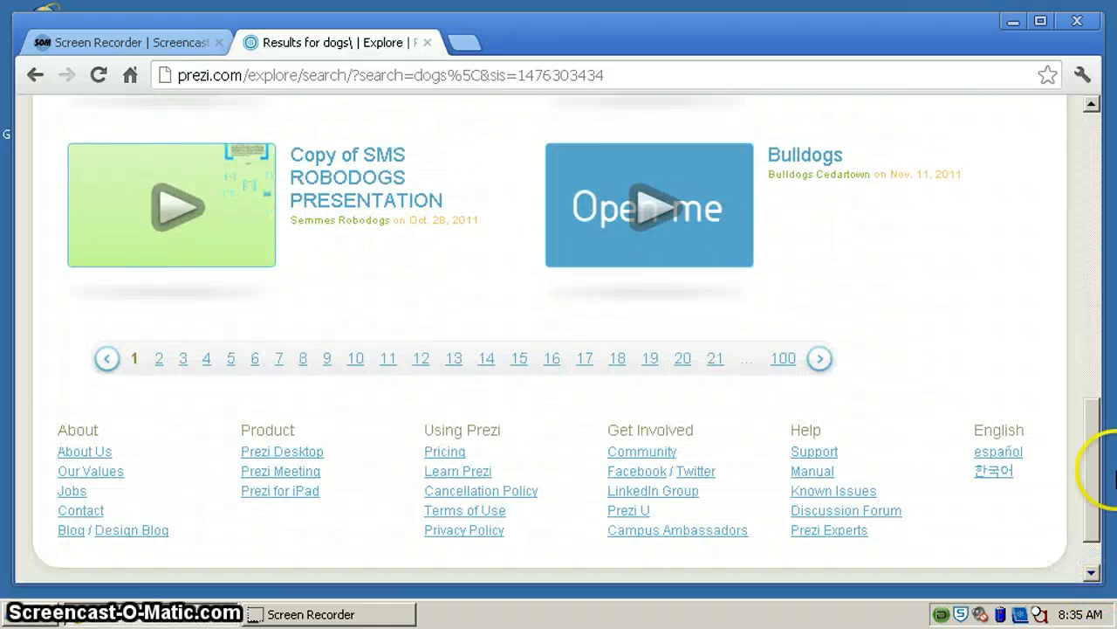
drag(1091, 462, 1047, 80)
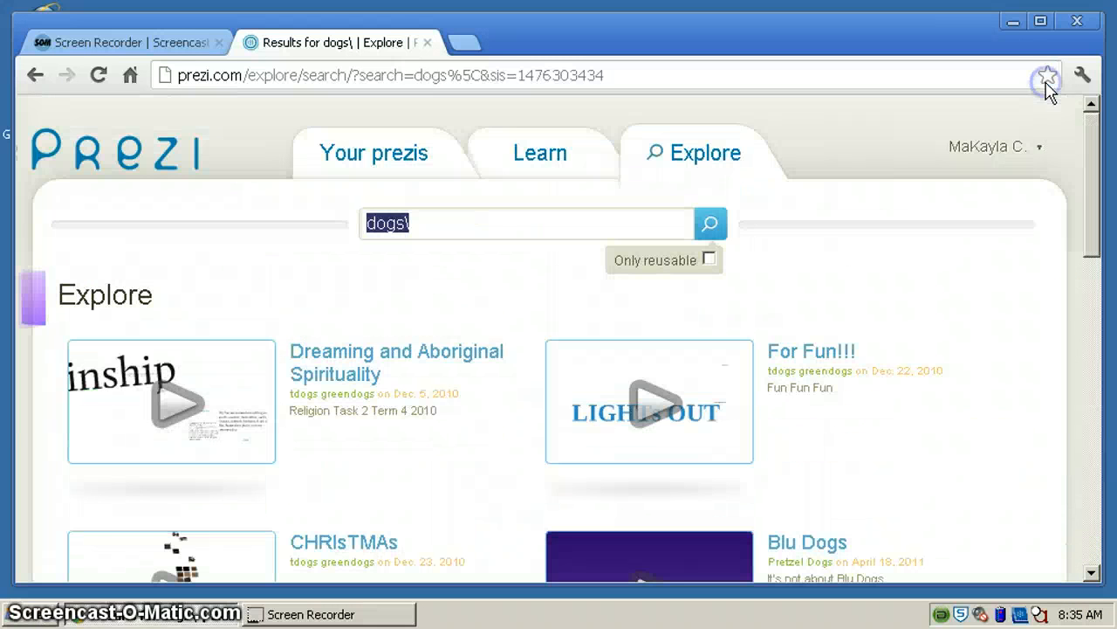